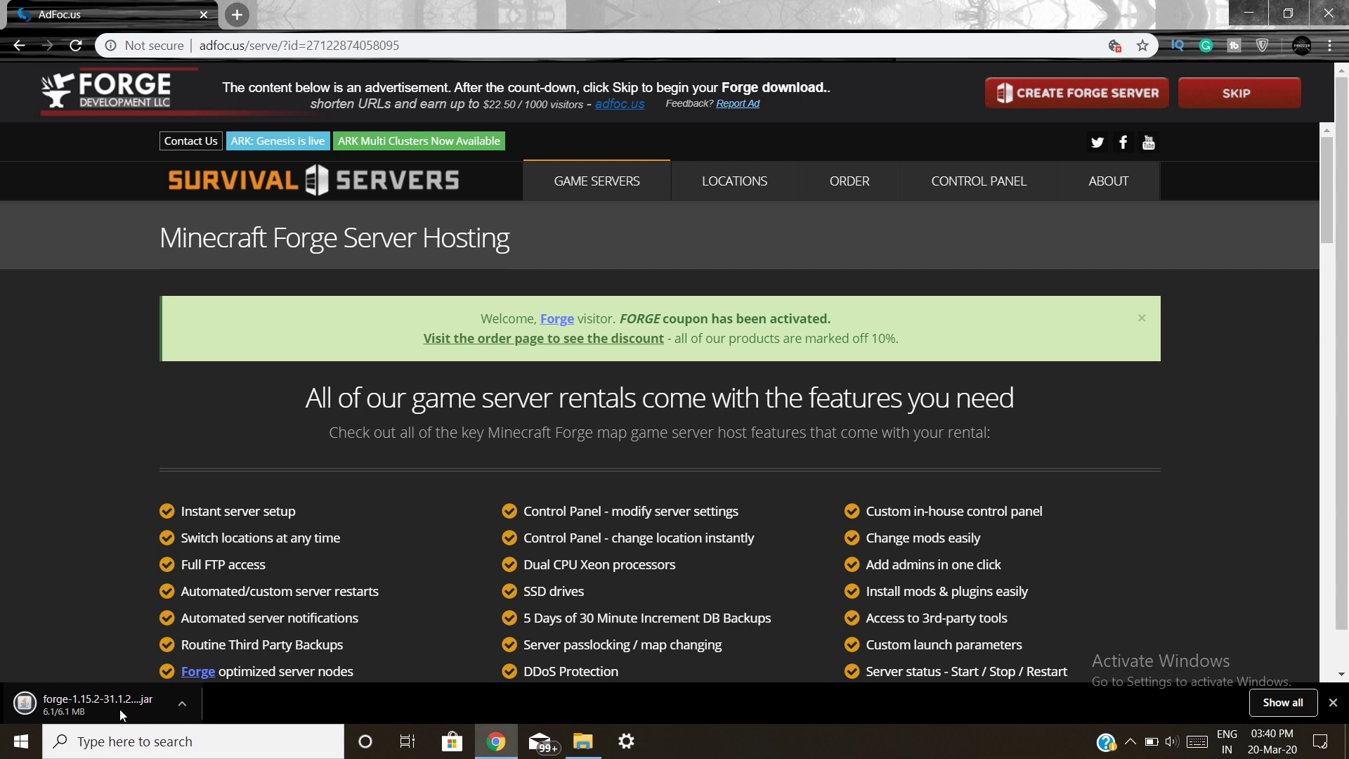
Step: Launch the forge-1.15.2 installer jar from Downloads and choose Install client
left_click(583, 742)
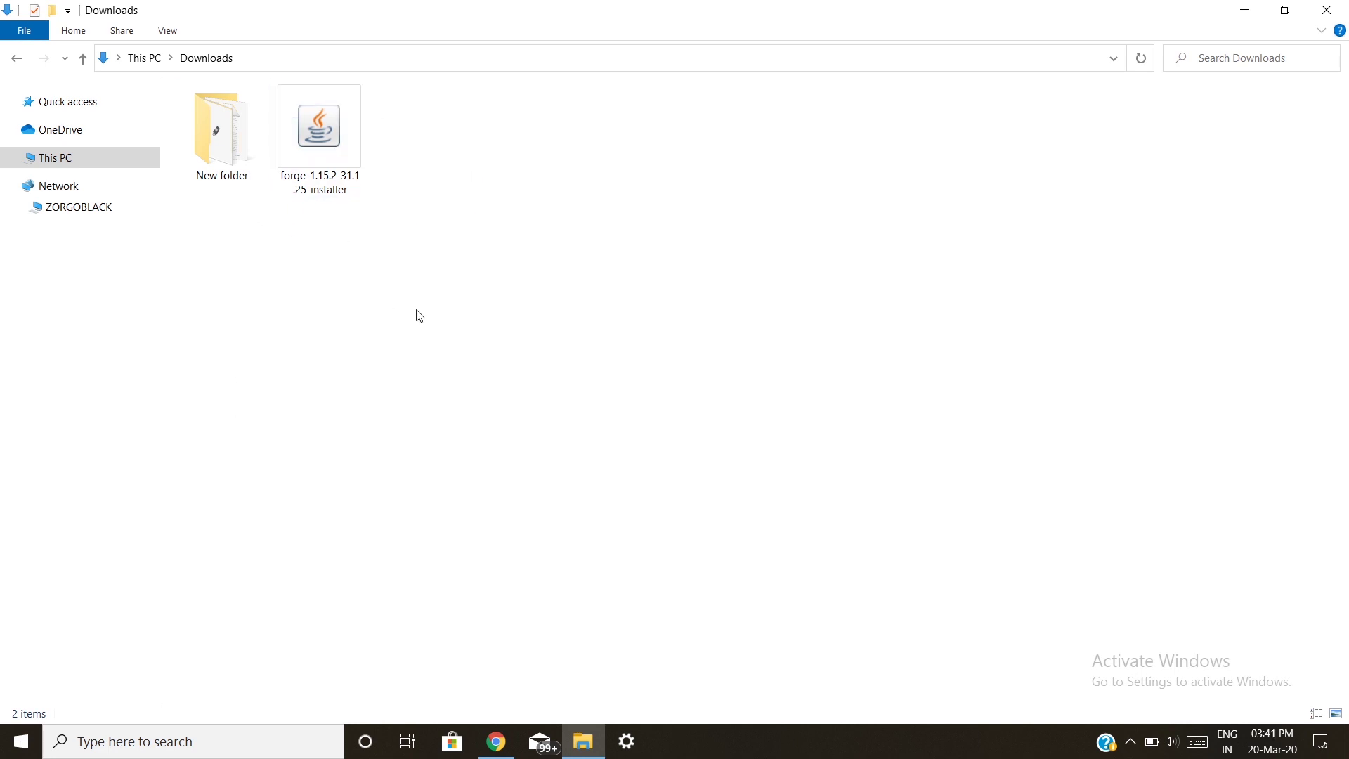
double_click(328, 151)
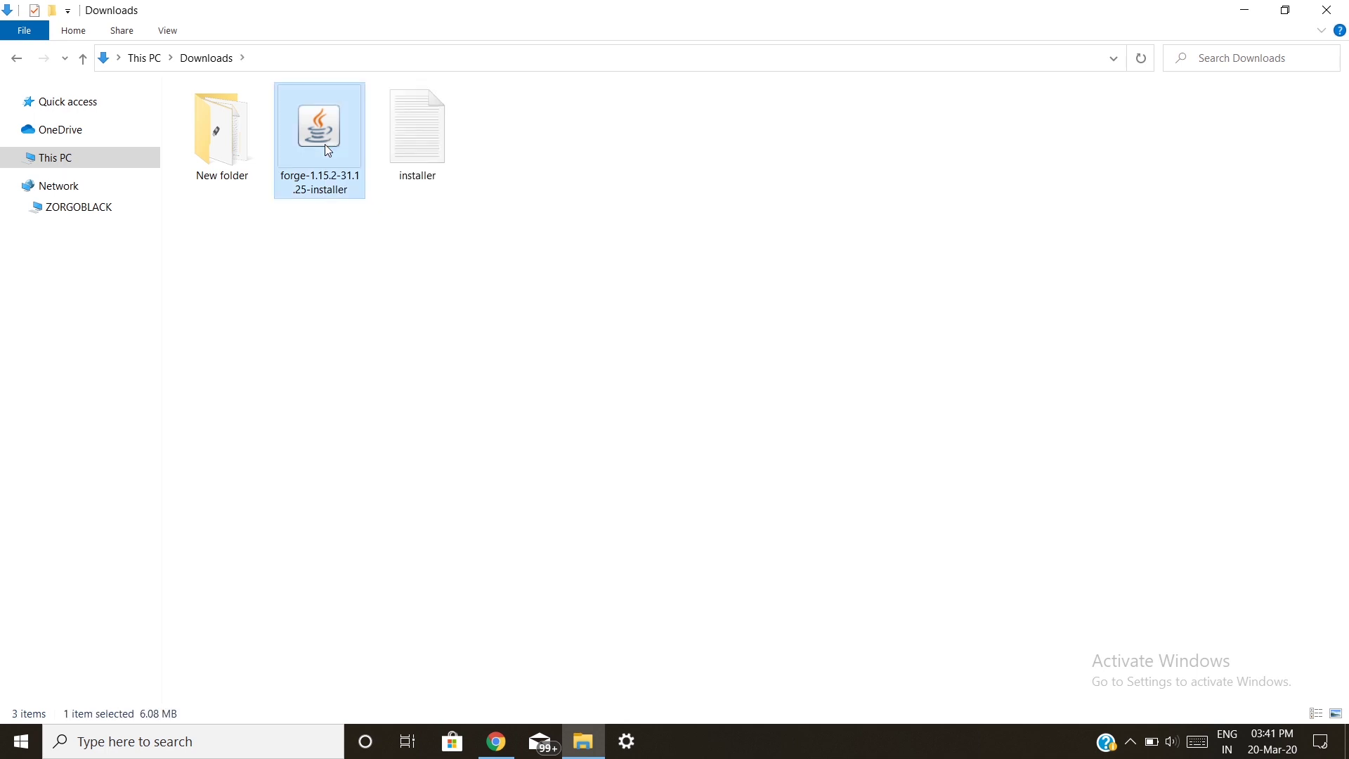
left_click(358, 238)
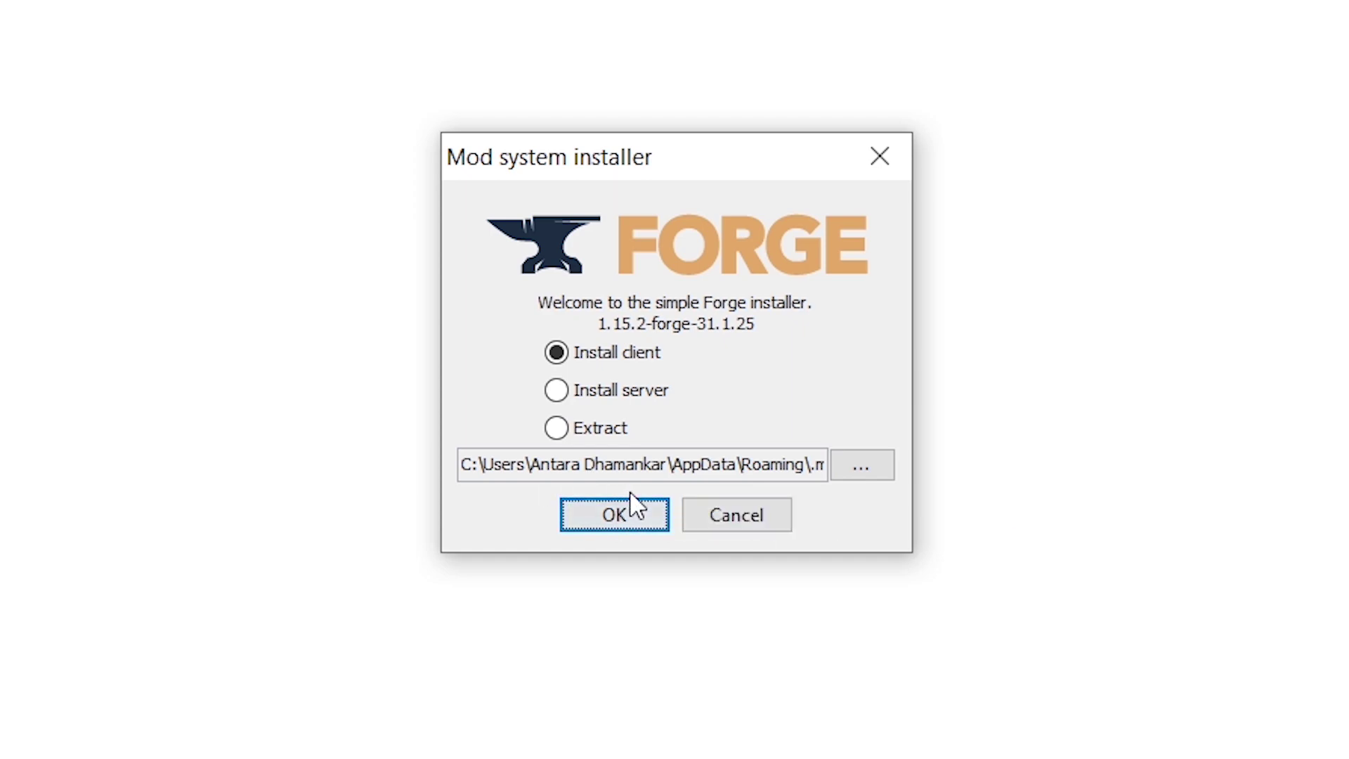
Step: Install the 1.15.2-forge-31.1.25 client profile and dismiss the completion message
left_click(623, 513)
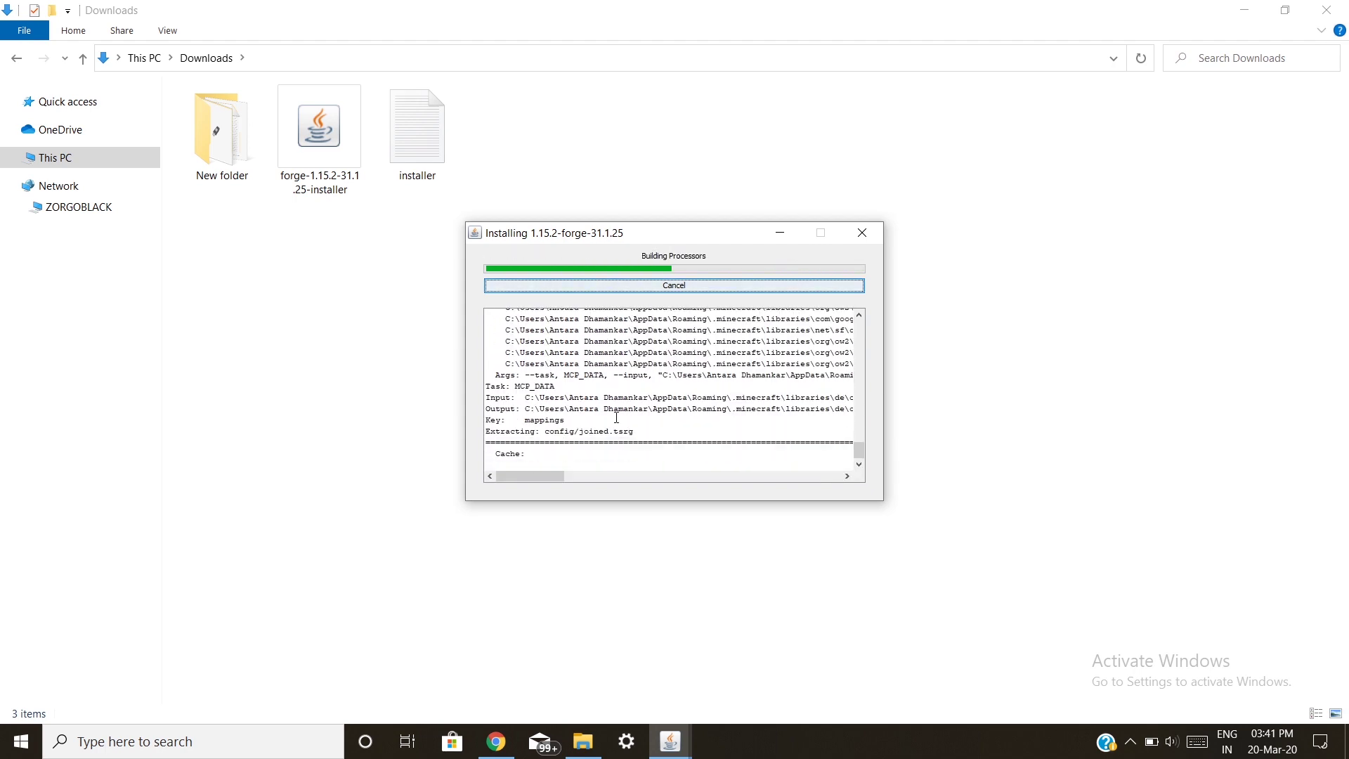
left_click(1264, 7)
left_click(1264, 7)
left_click(1264, 7)
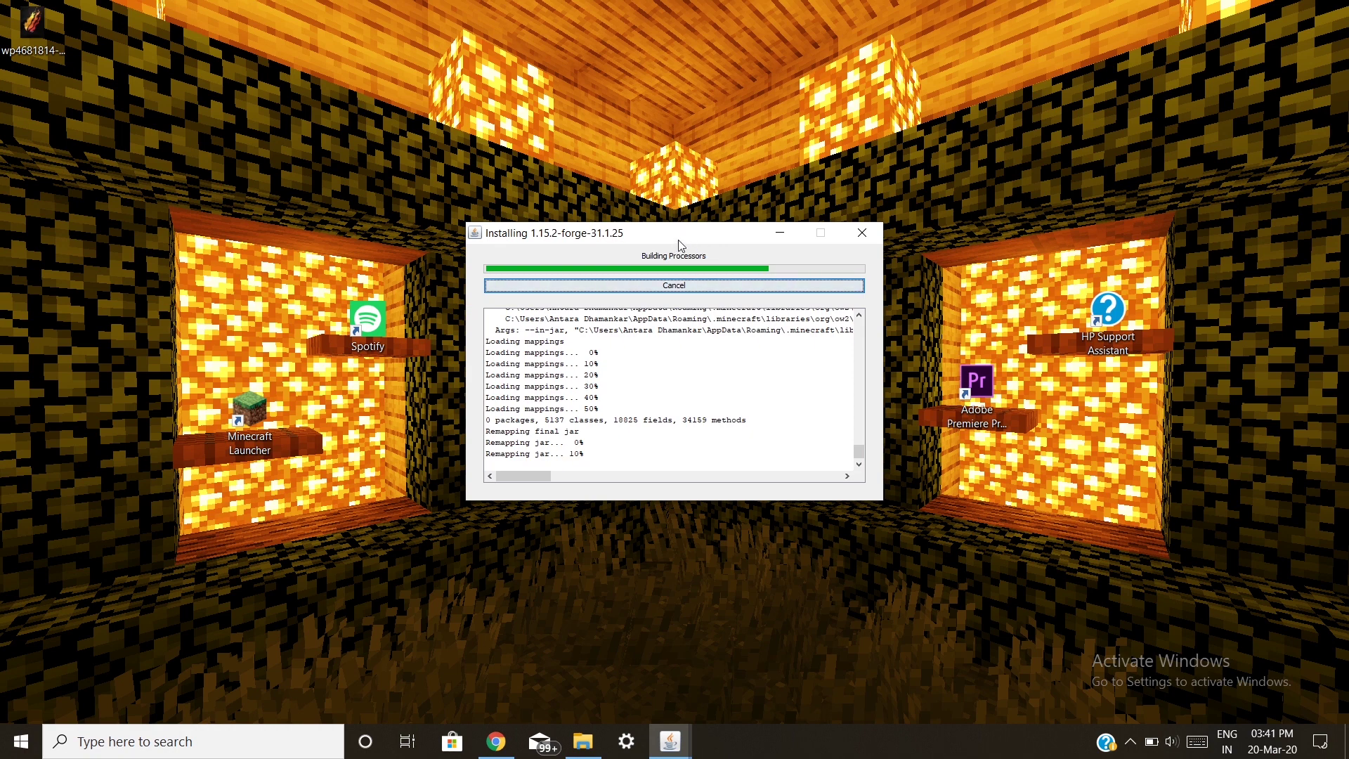
left_click_drag(679, 240, 689, 263)
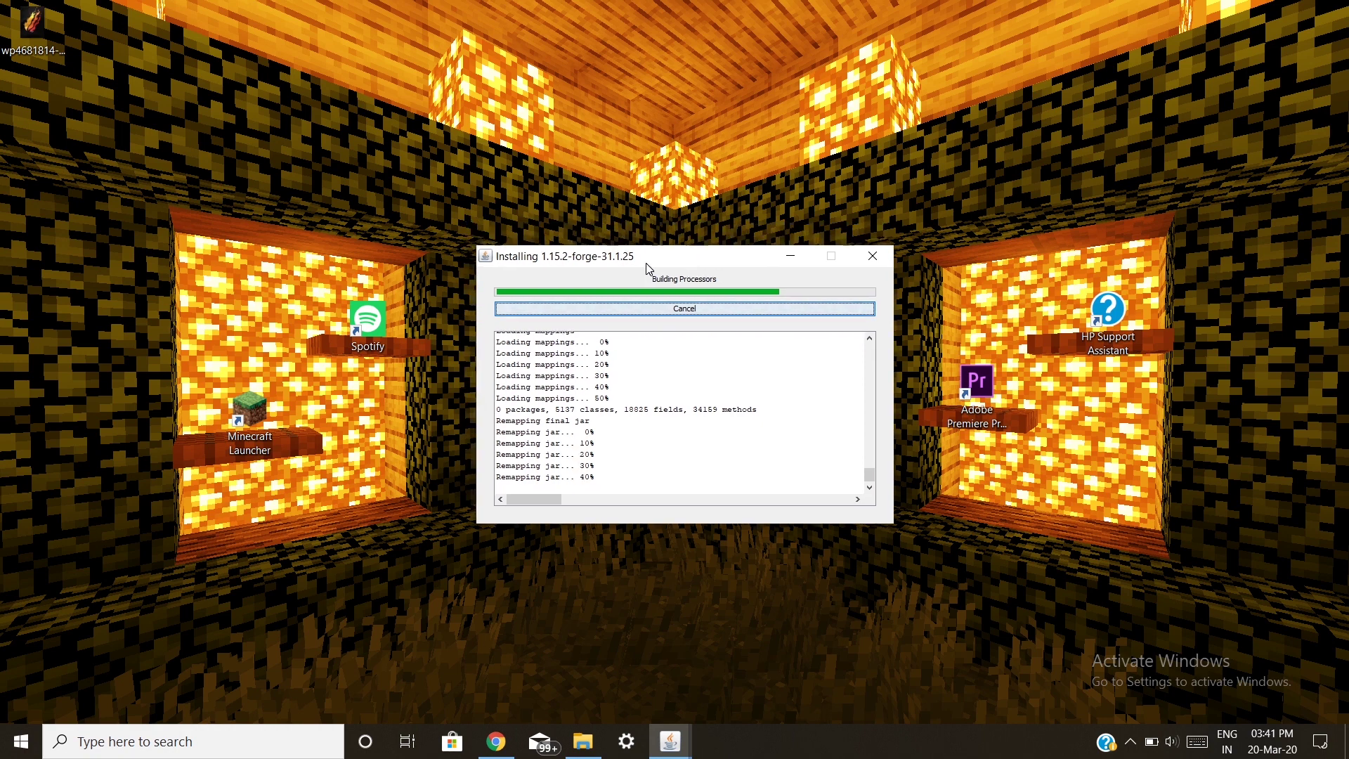
left_click(873, 256)
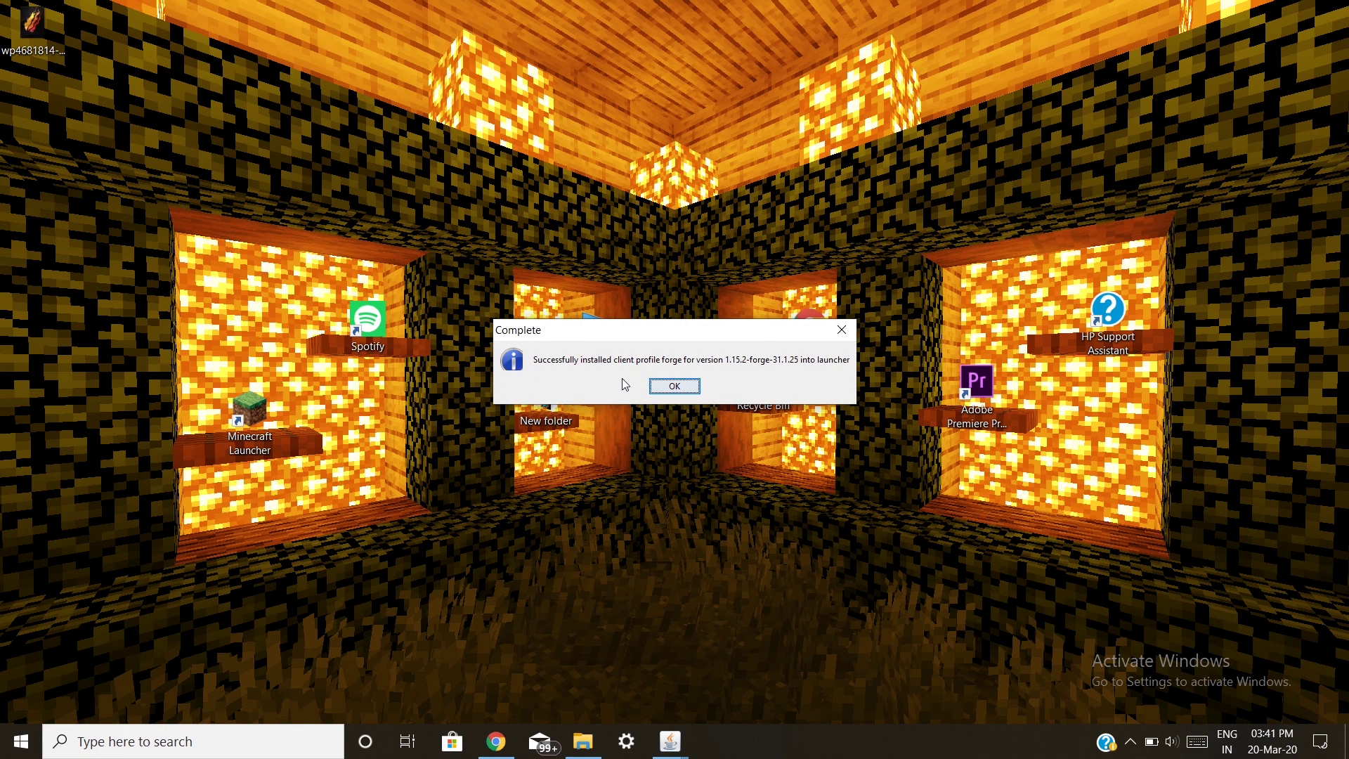
left_click(675, 385)
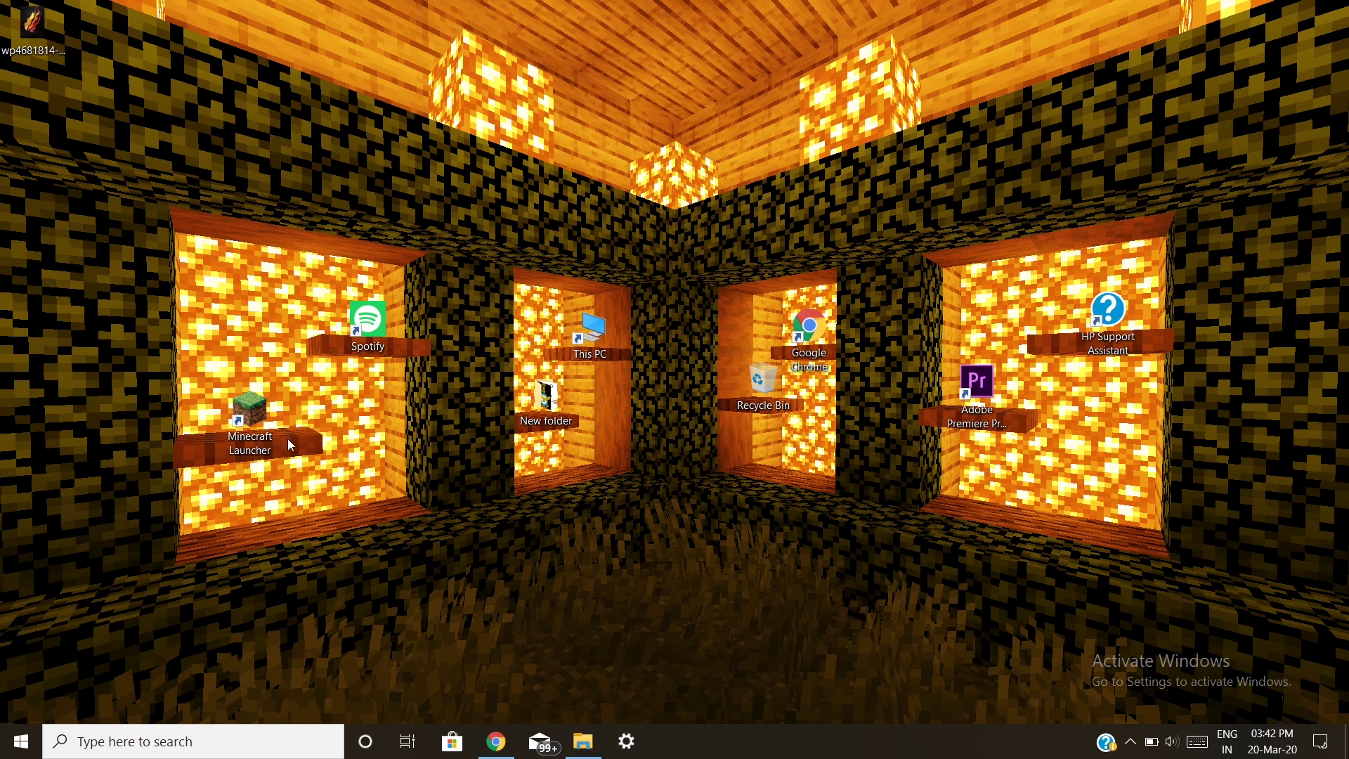
Step: Start the Minecraft Launcher from the desktop and shrink and reposition its window
double_click(248, 430)
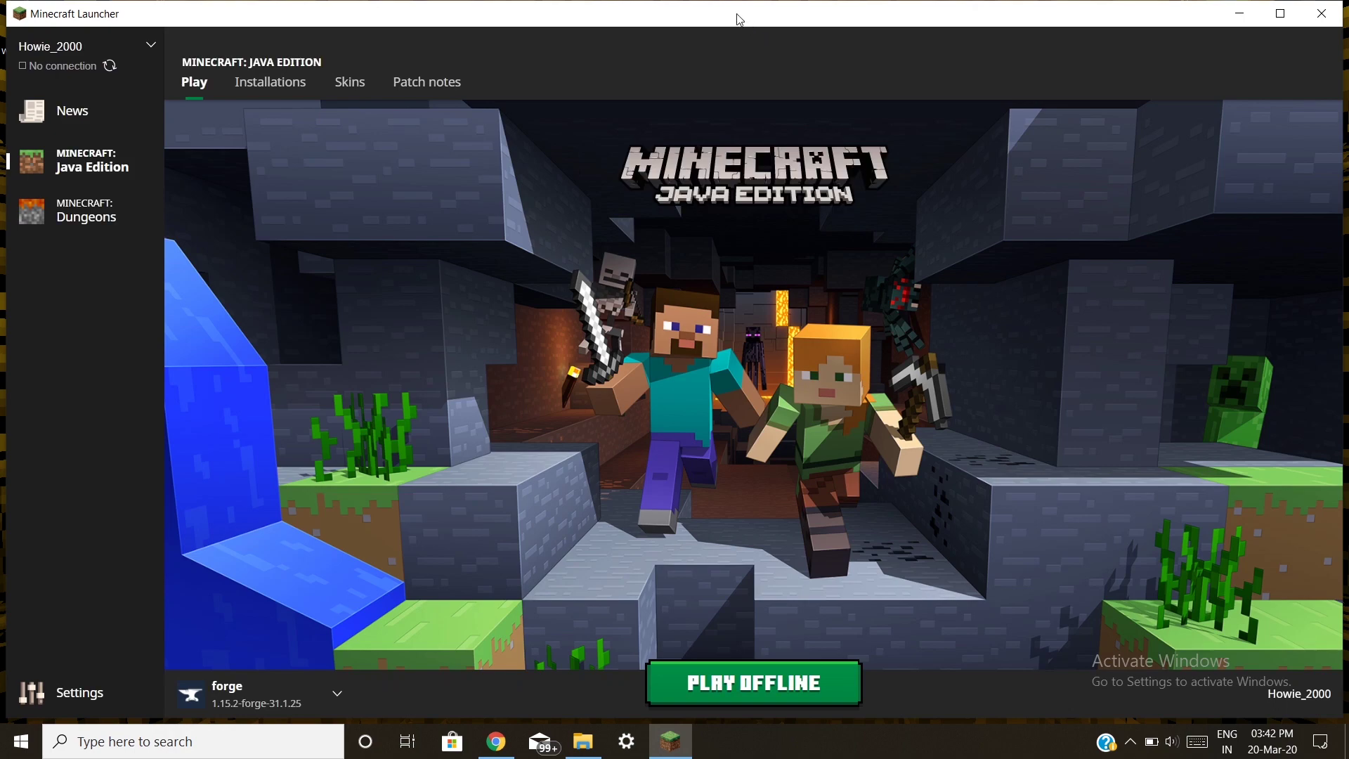
left_click_drag(9, 4, 396, 164)
left_click_drag(752, 175, 708, 79)
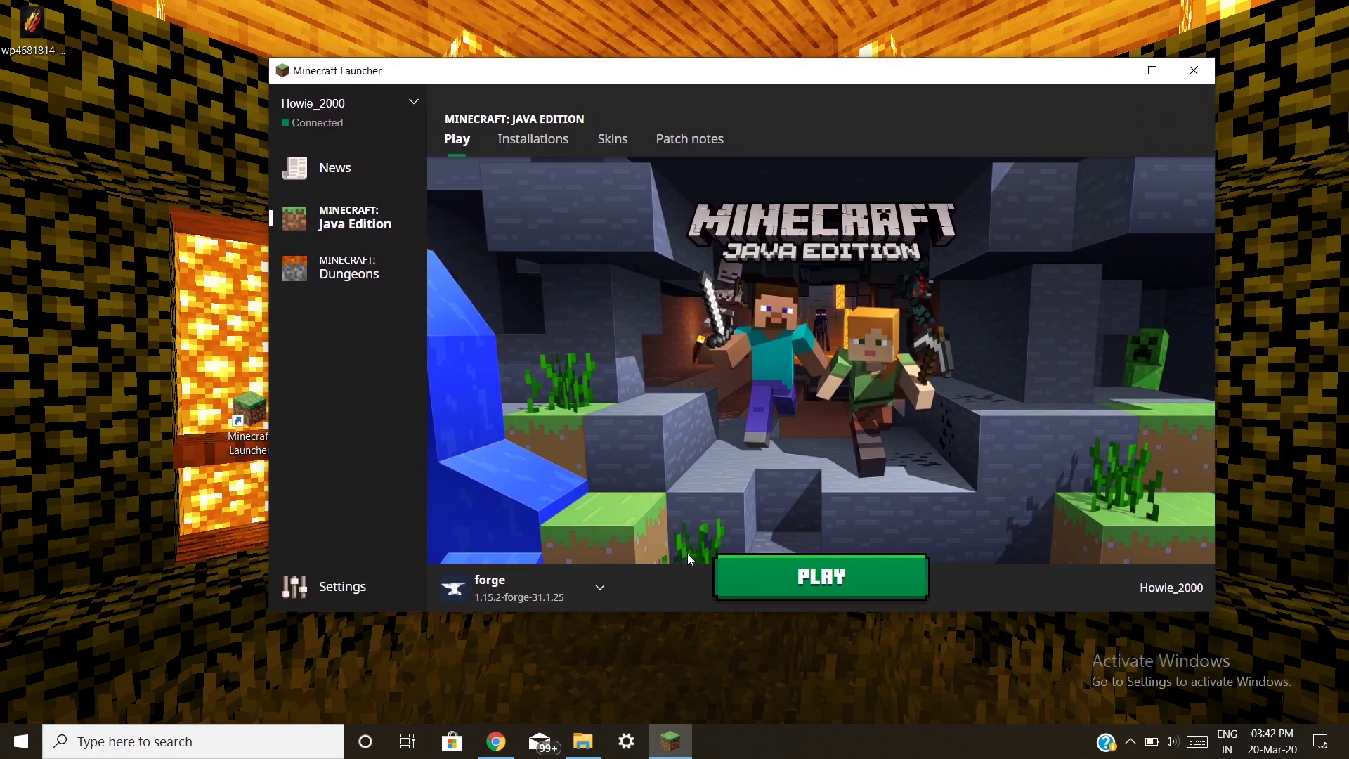
Step: Check the installation dropdown beside Play, then switch to the Installations list
left_click(578, 590)
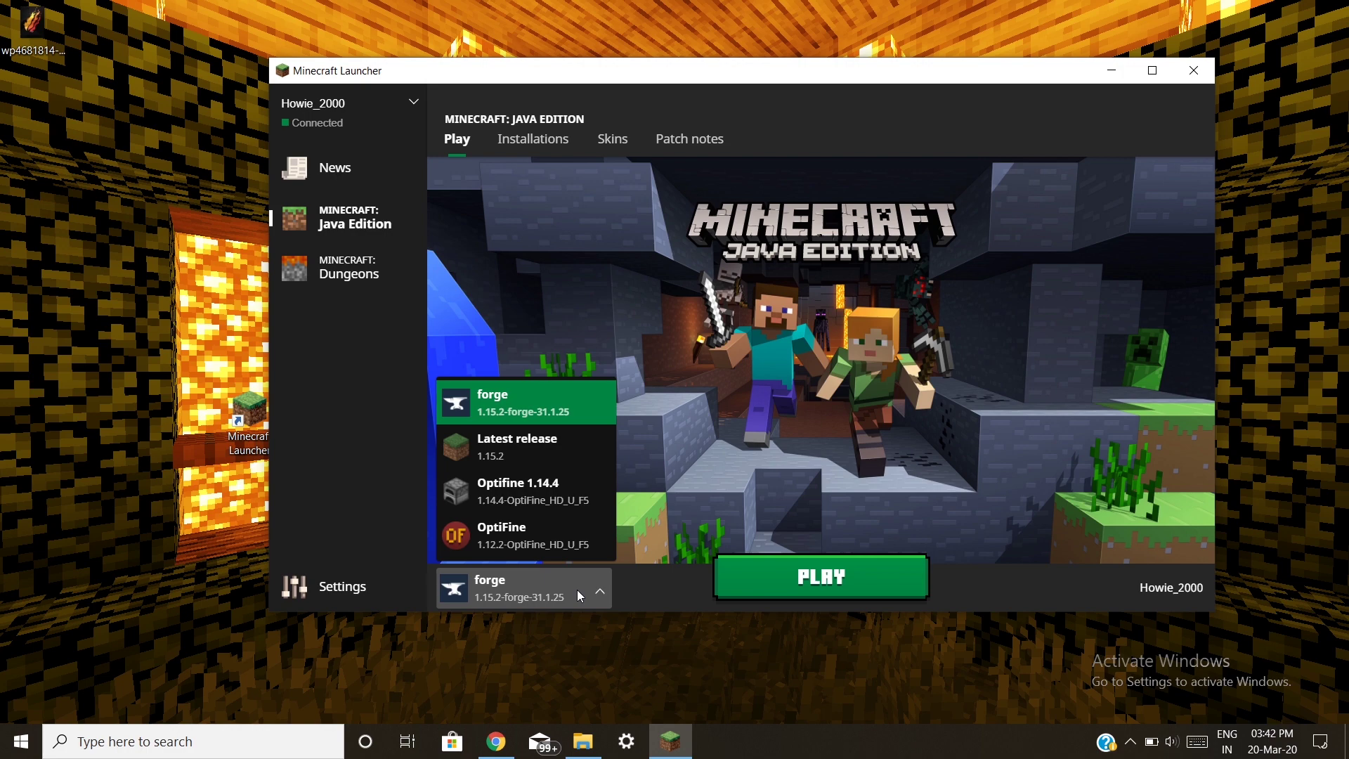
left_click(579, 595)
left_click(600, 602)
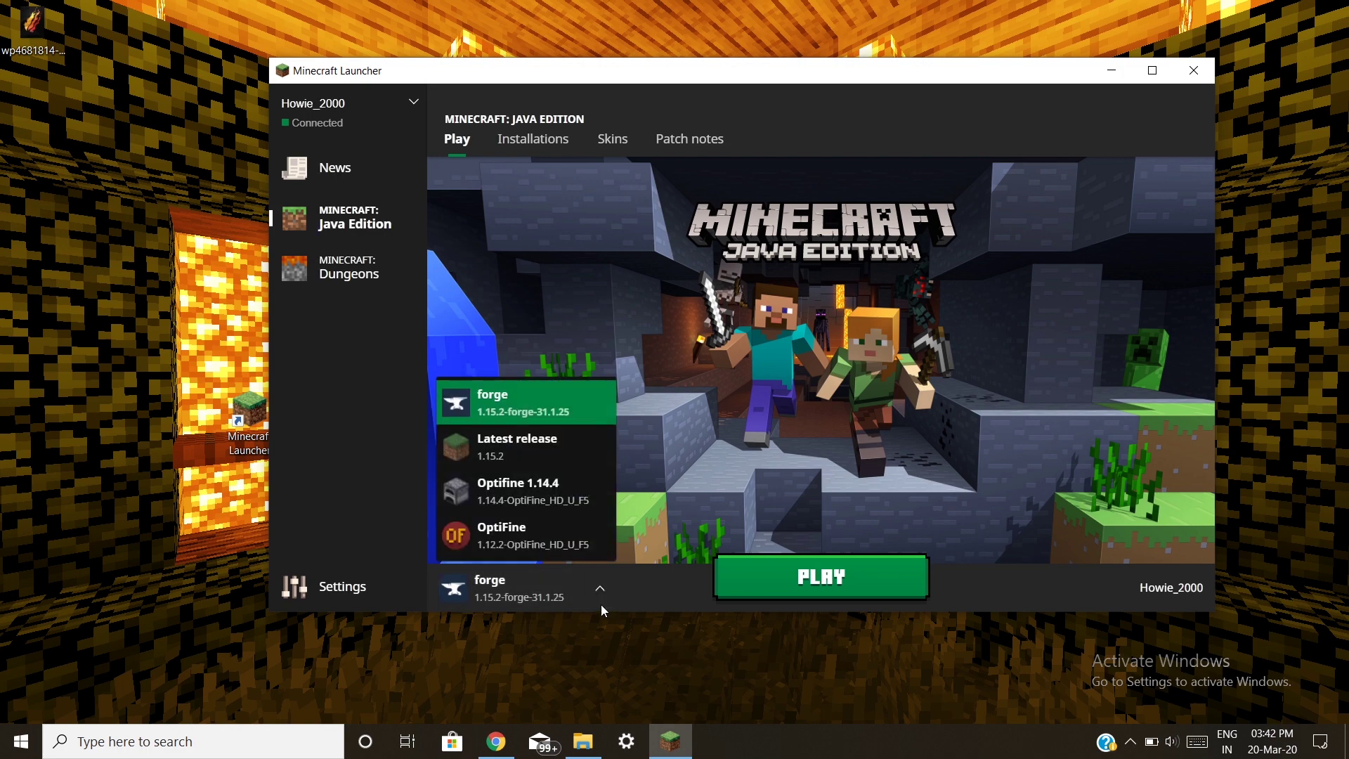
left_click(600, 602)
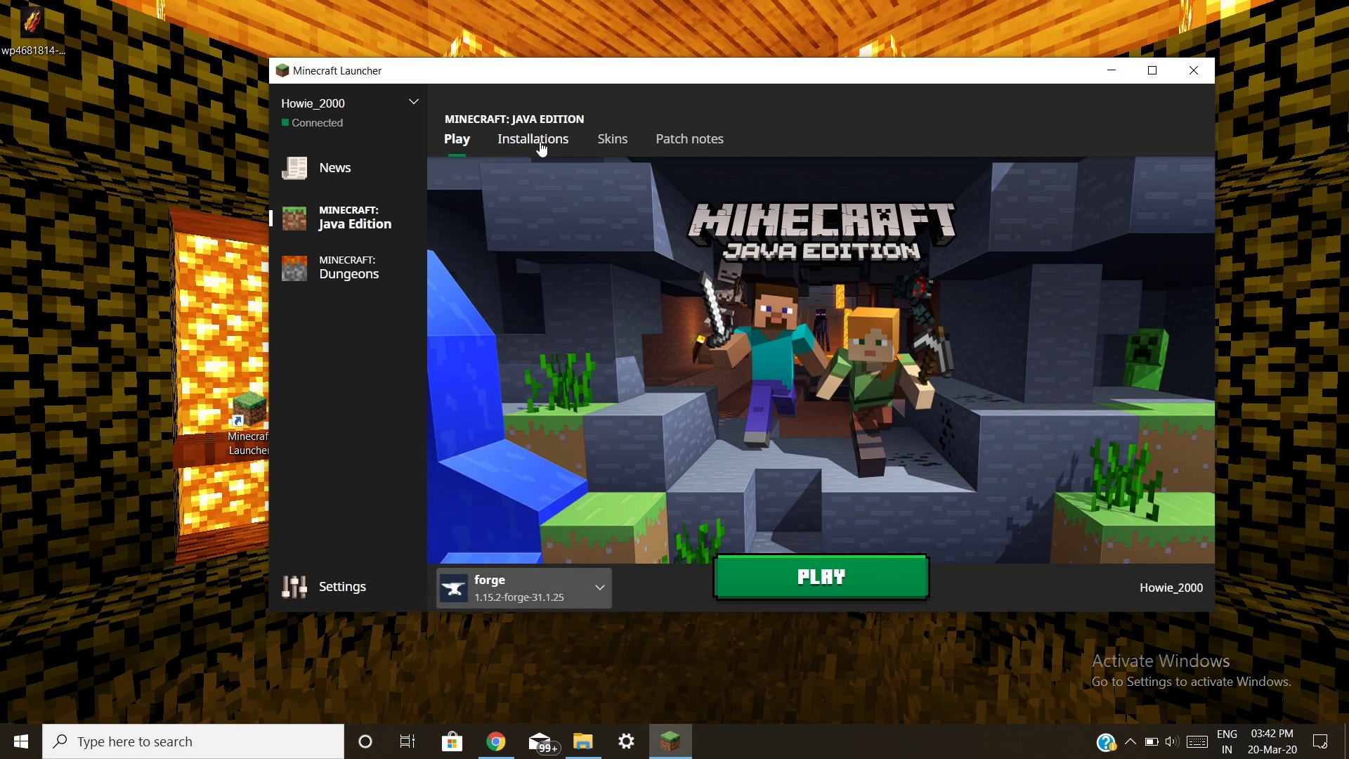
left_click(569, 149)
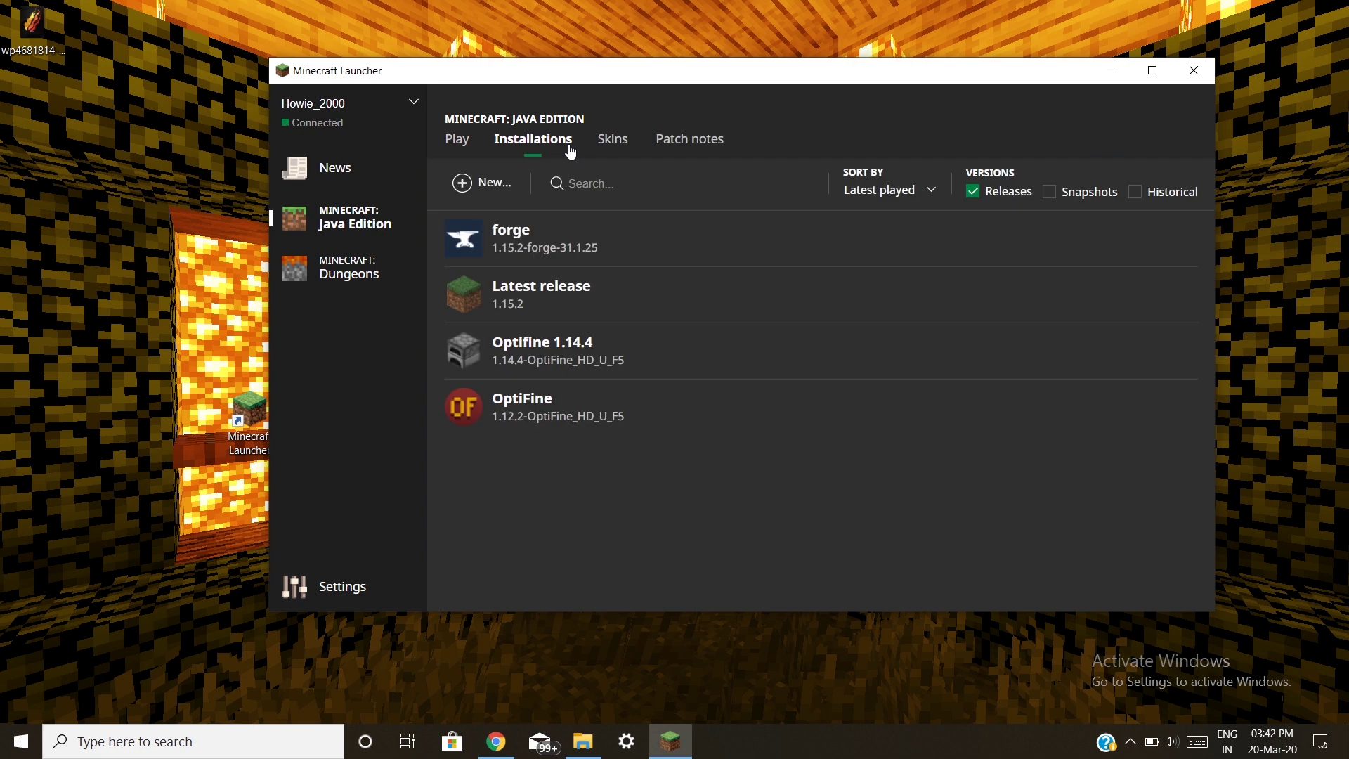
mouse_move(520, 243)
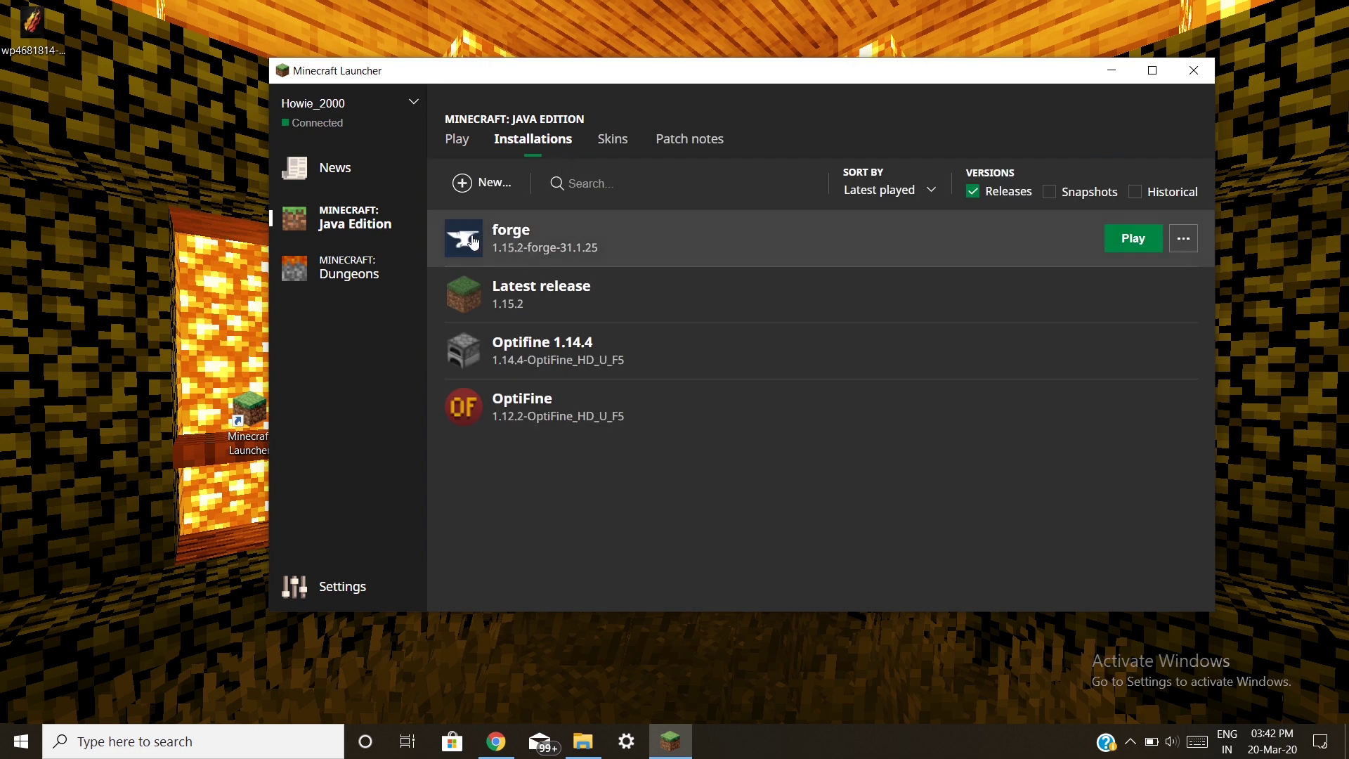
Step: Start a new installation and give it the creeper icon
left_click(469, 200)
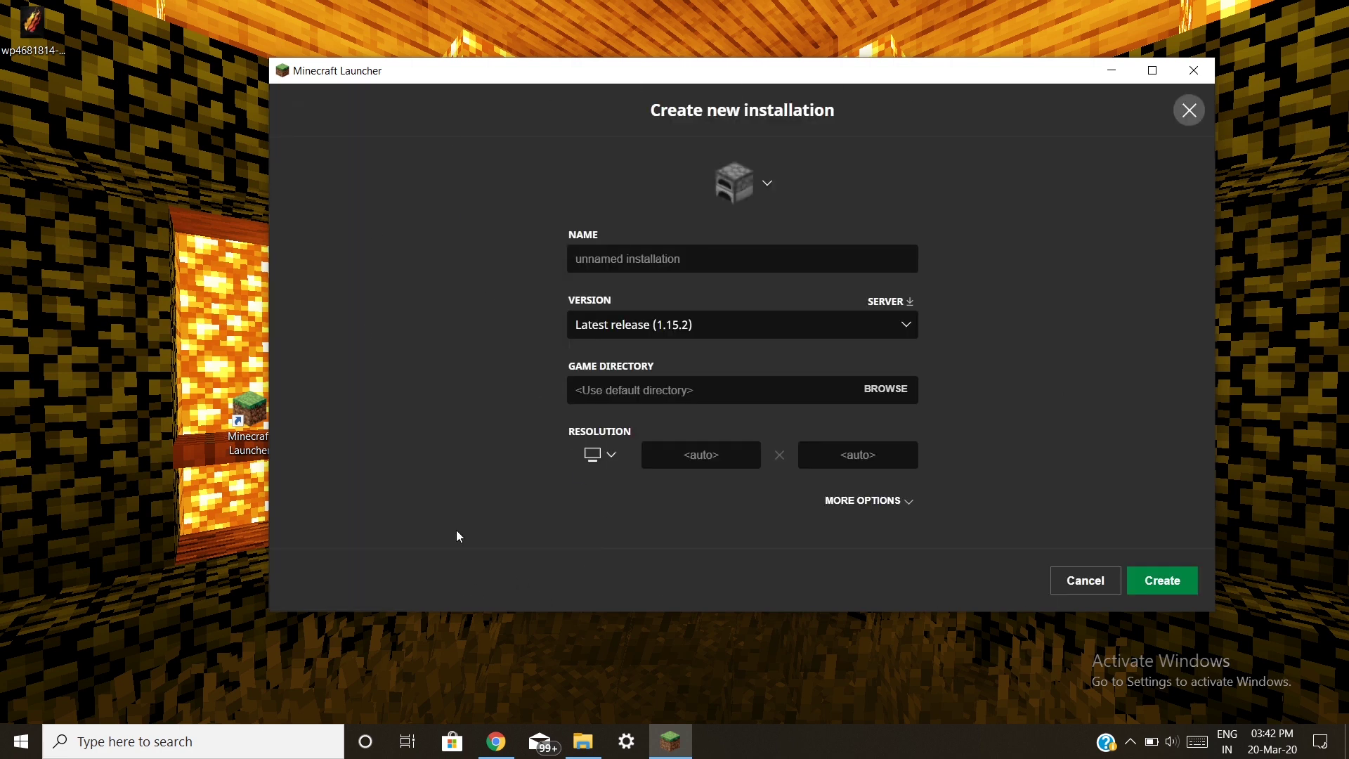
left_click(739, 188)
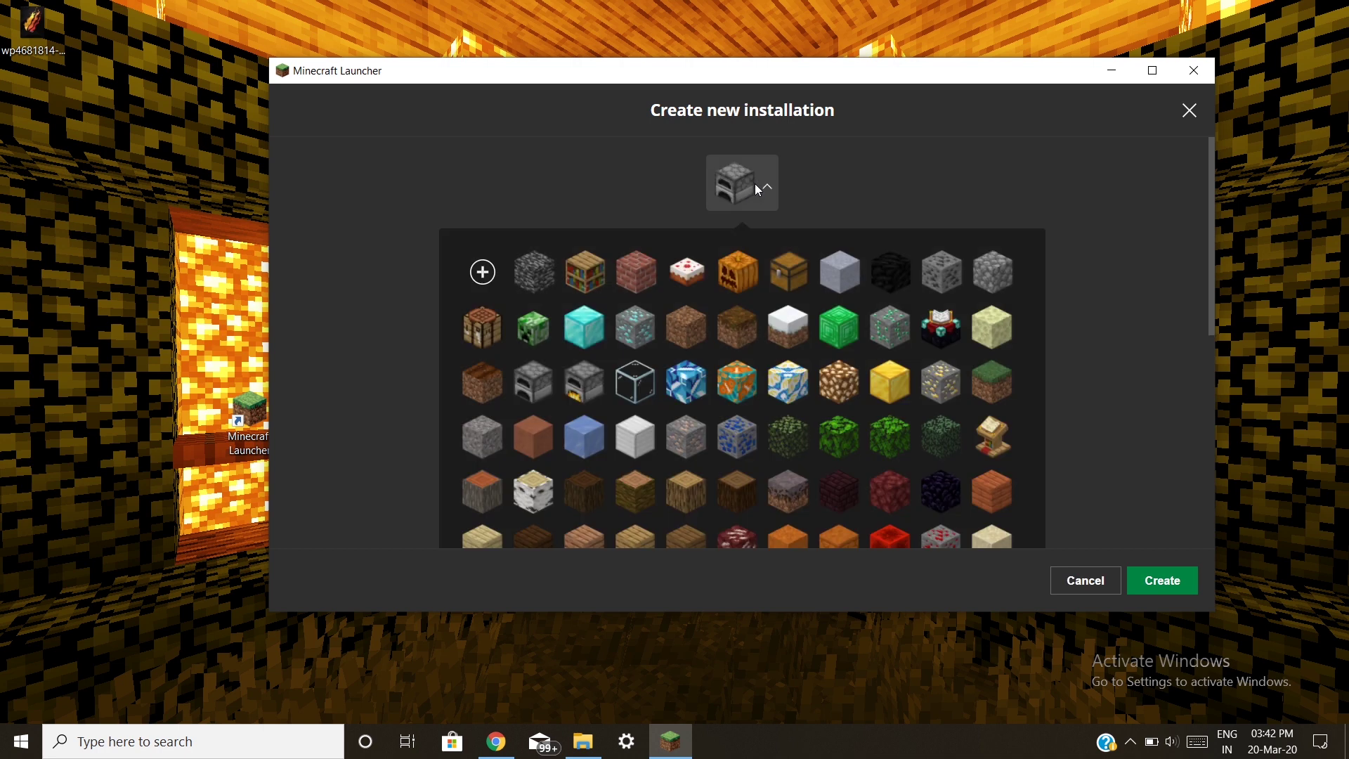
left_click(539, 345)
Step: Name it 'MInecraft Forge 1.15.2' with version release 1.15.2-forge-31.1.25
left_click(636, 259)
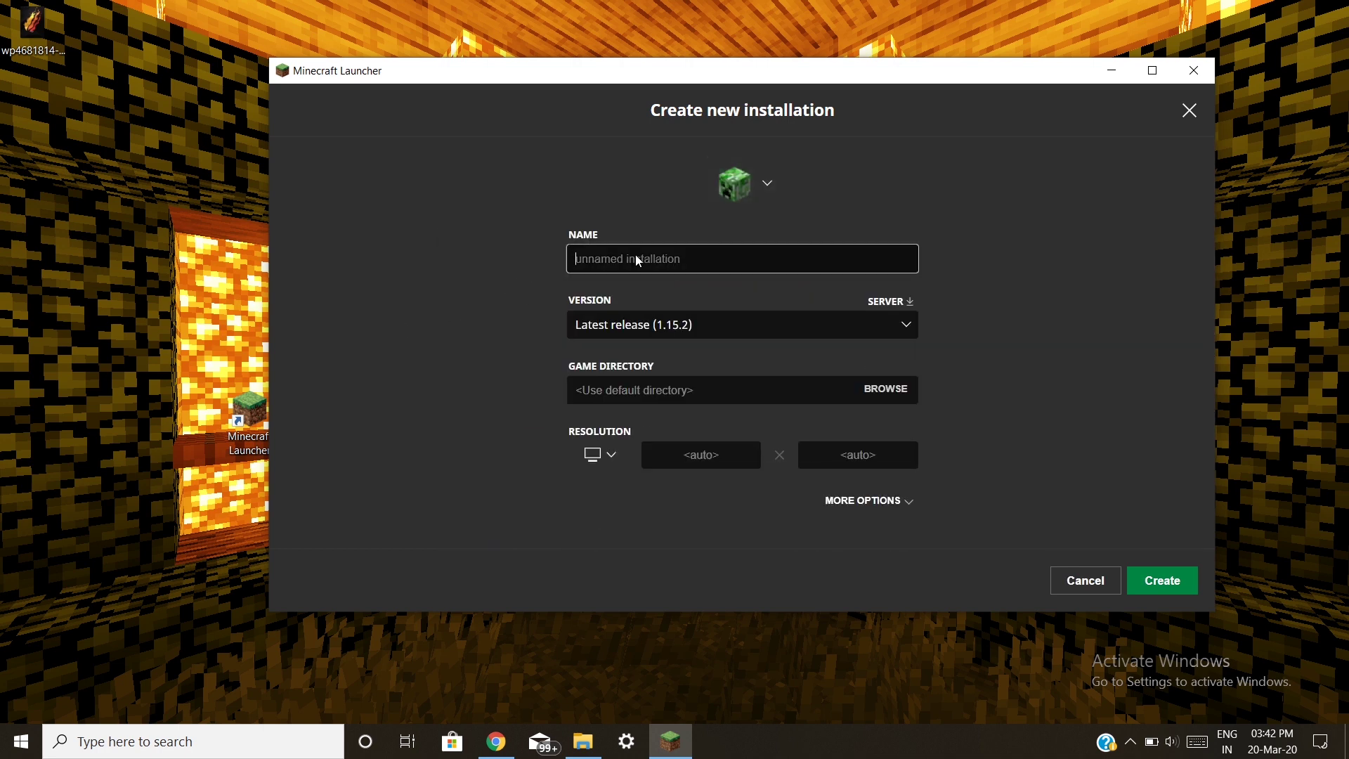
type("MInecraft Forge 1.151.2")
key("BackSpace")
key("BackSpace")
key("BackSpace")
type(".2")
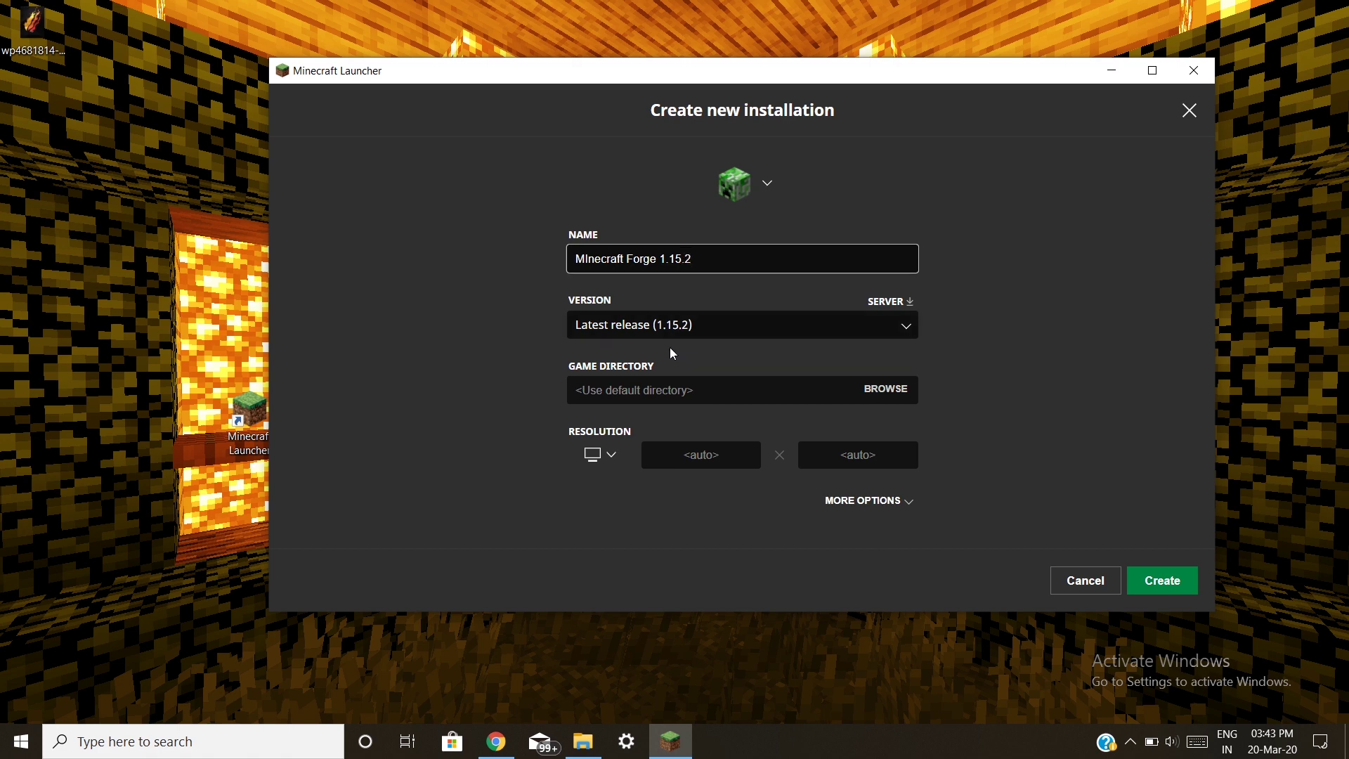
left_click(861, 325)
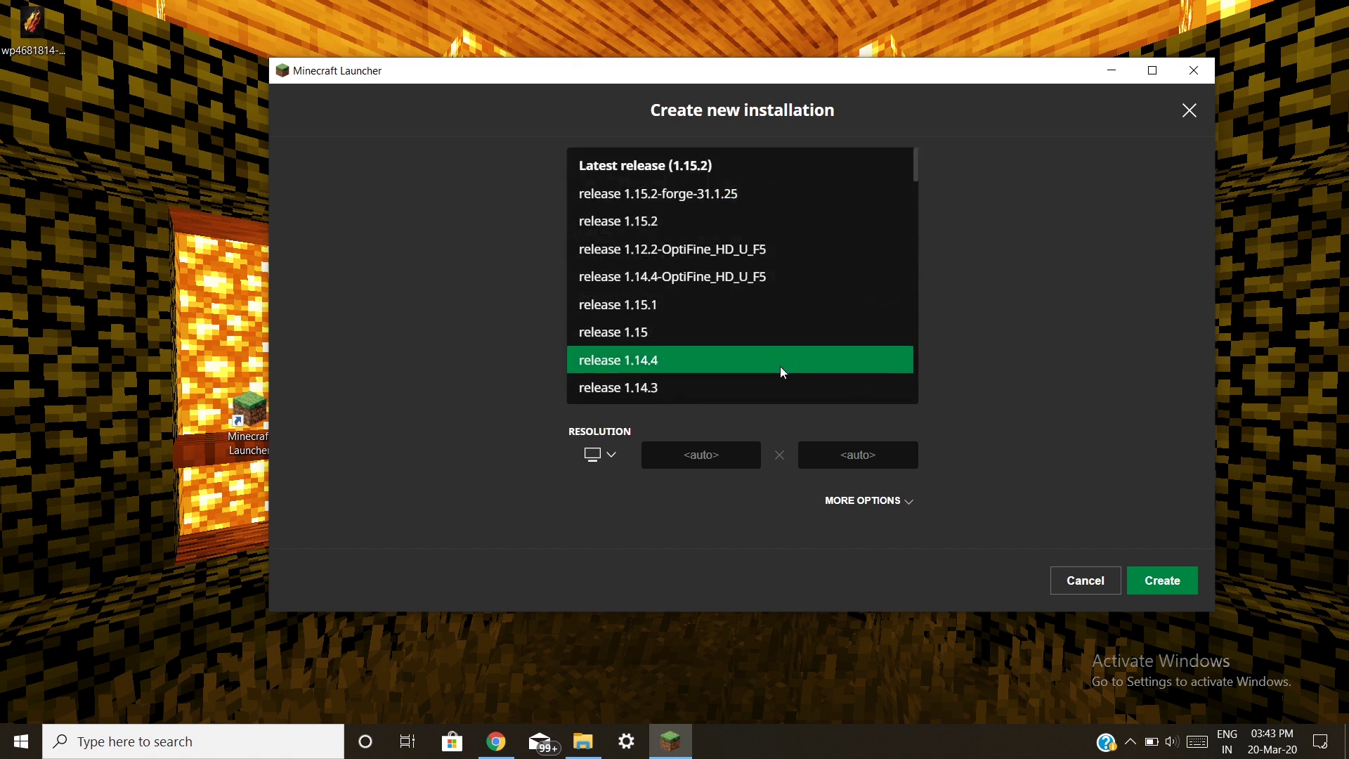
left_click(692, 196)
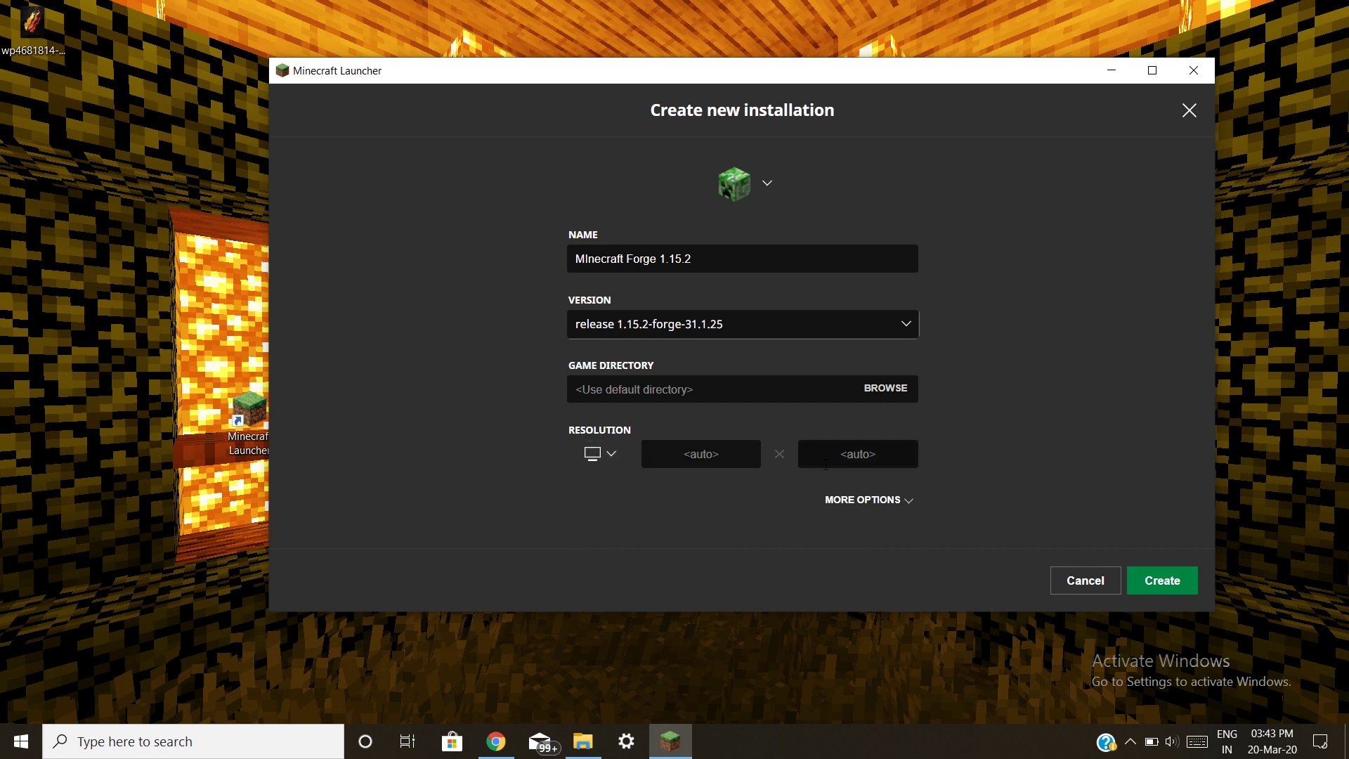
Step: Under More Options, change the JVM argument -Xmx2G to -Xmx4G for 4 GB memory
left_click(856, 500)
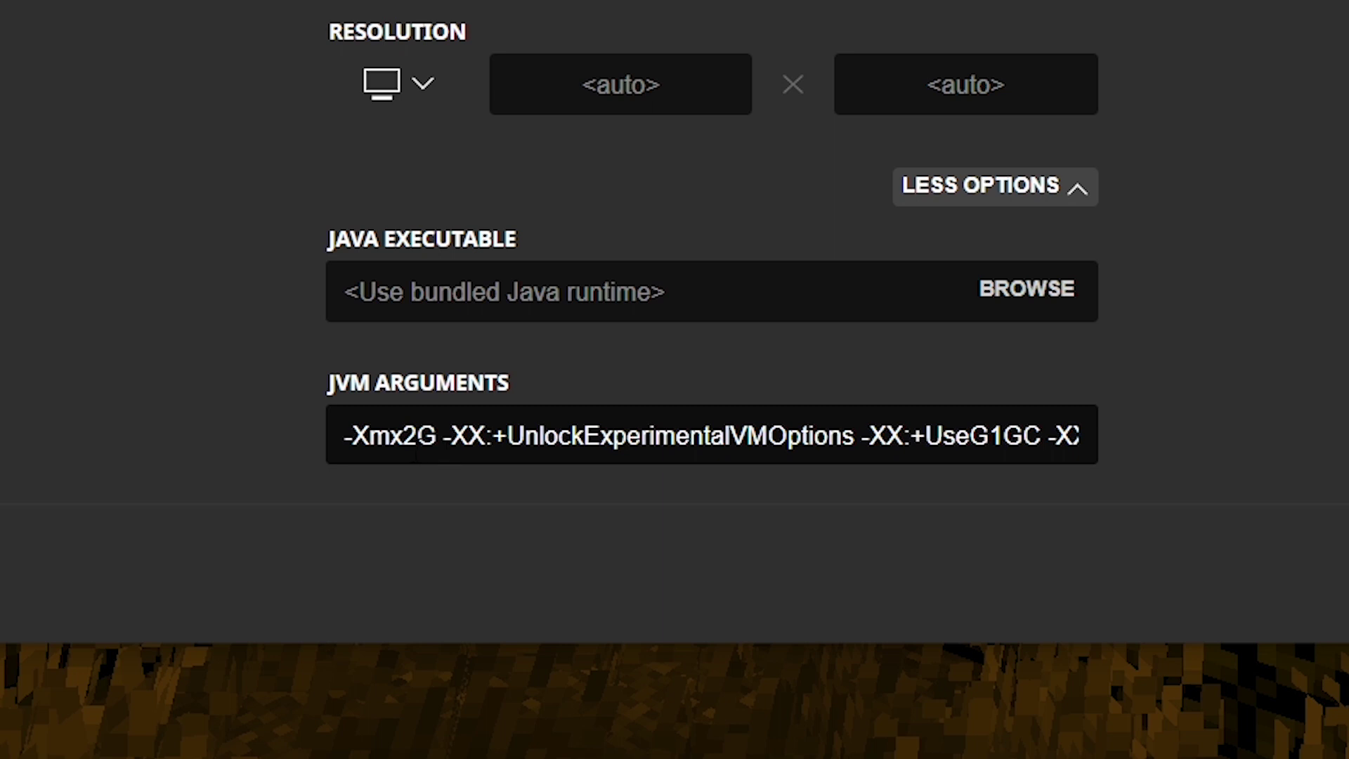
left_click_drag(437, 436, 352, 435)
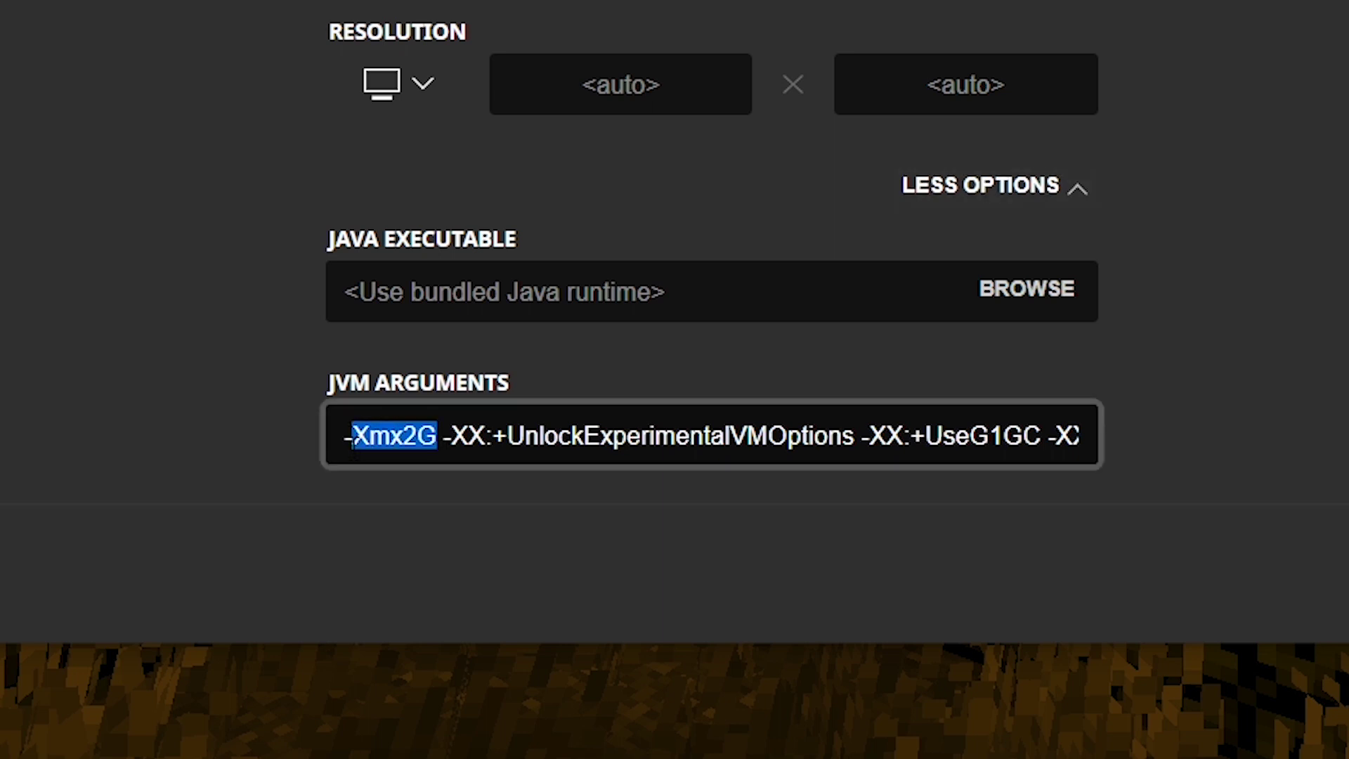
left_click(284, 452)
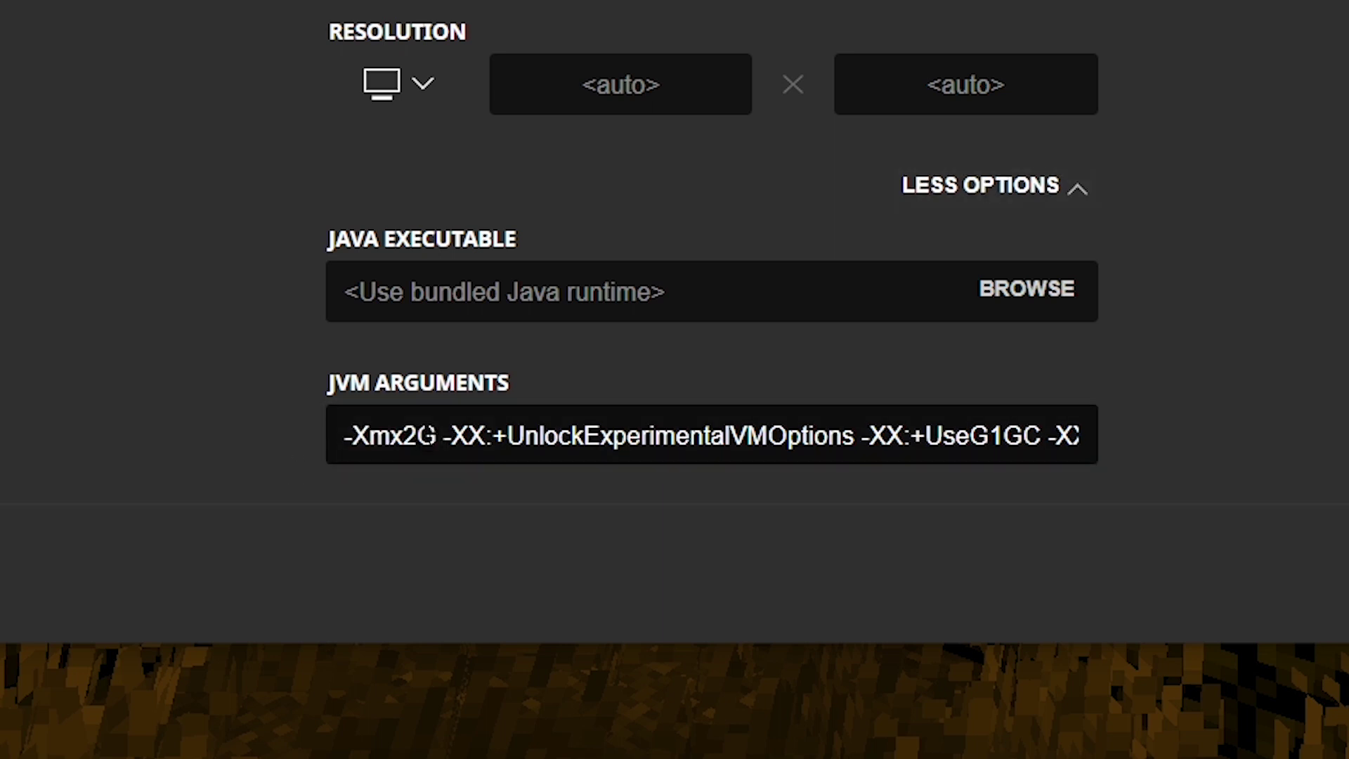
double_click(414, 440)
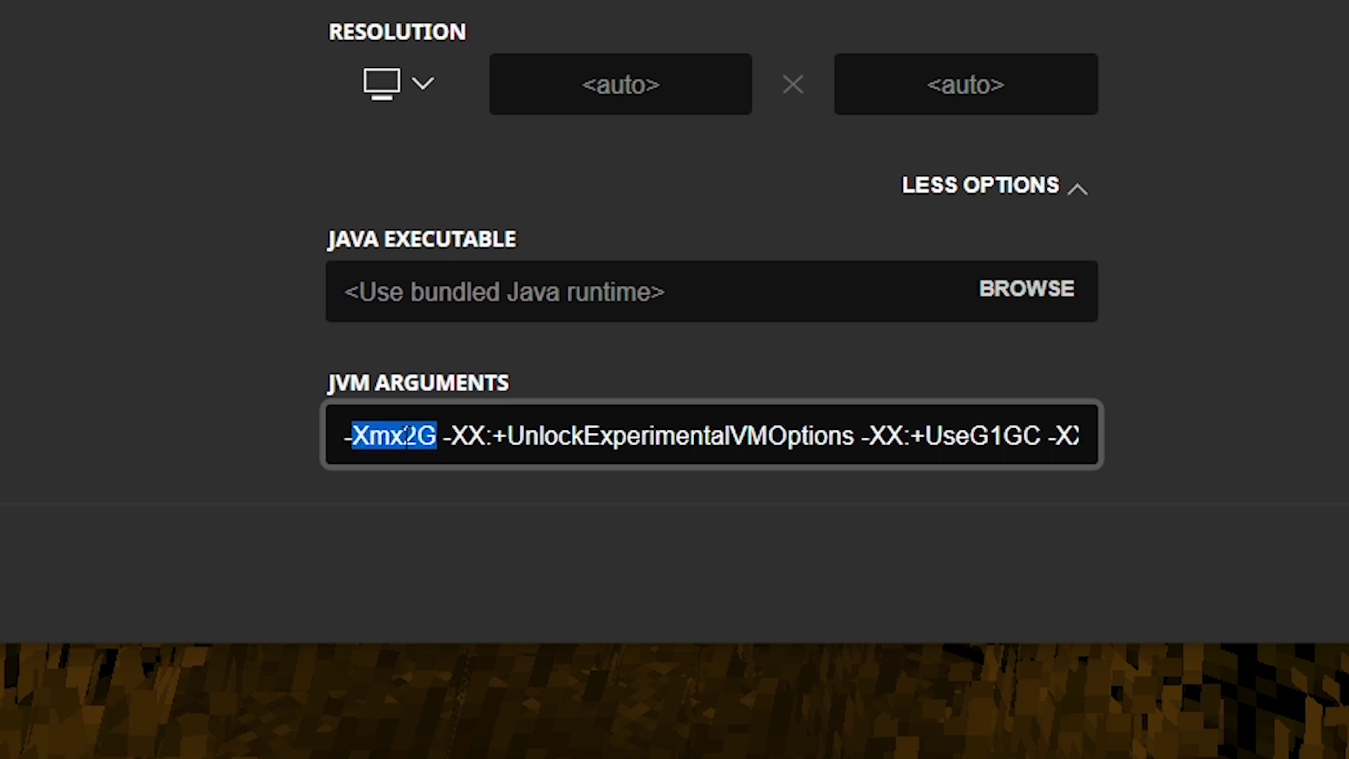
left_click(81, 280)
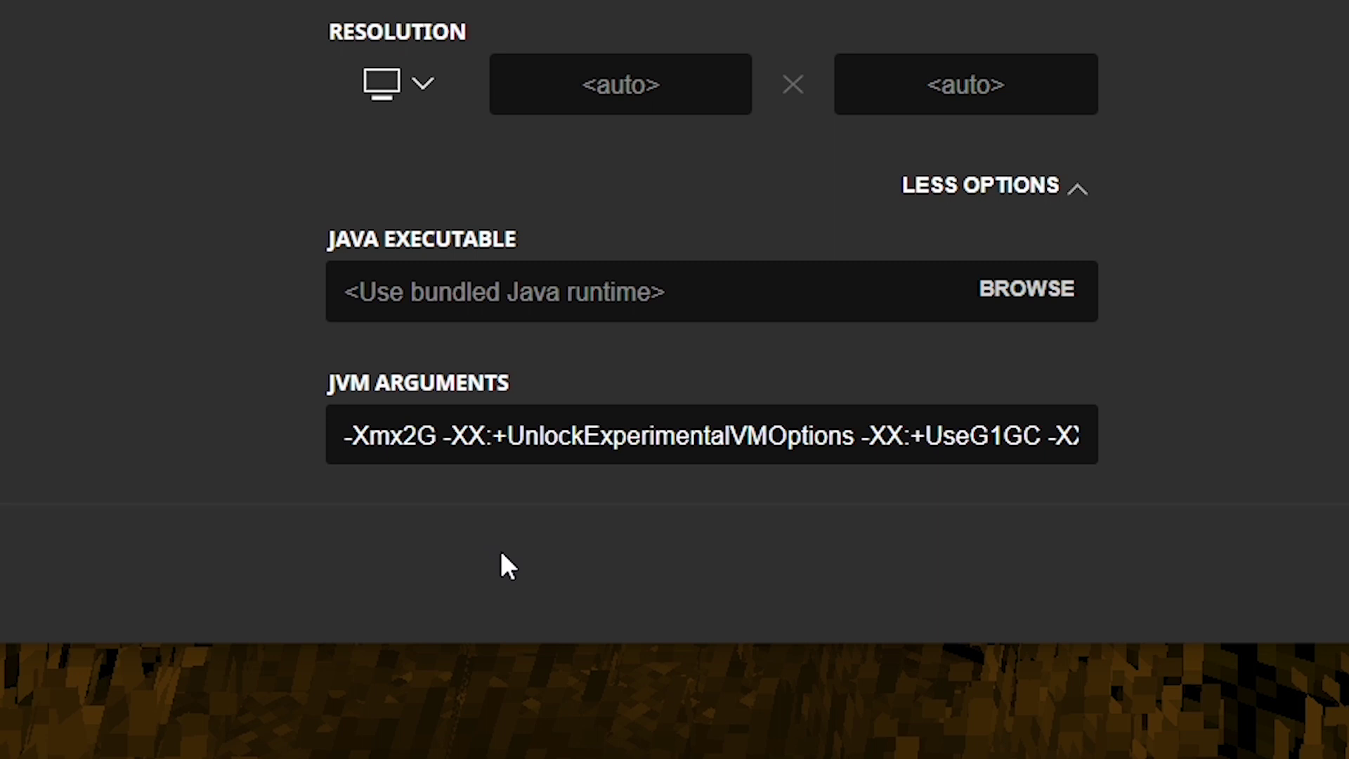
double_click(417, 435)
left_click(417, 436)
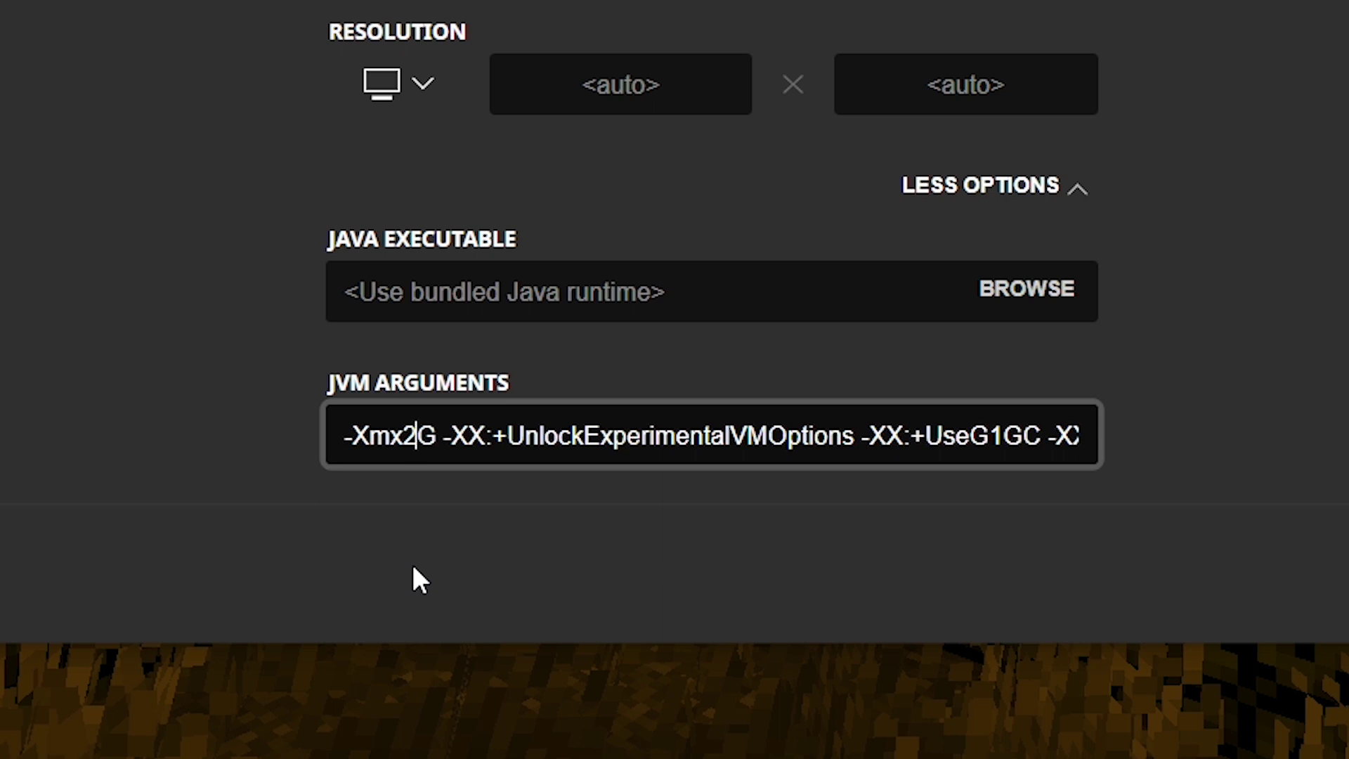
key("BackSpace")
type("4")
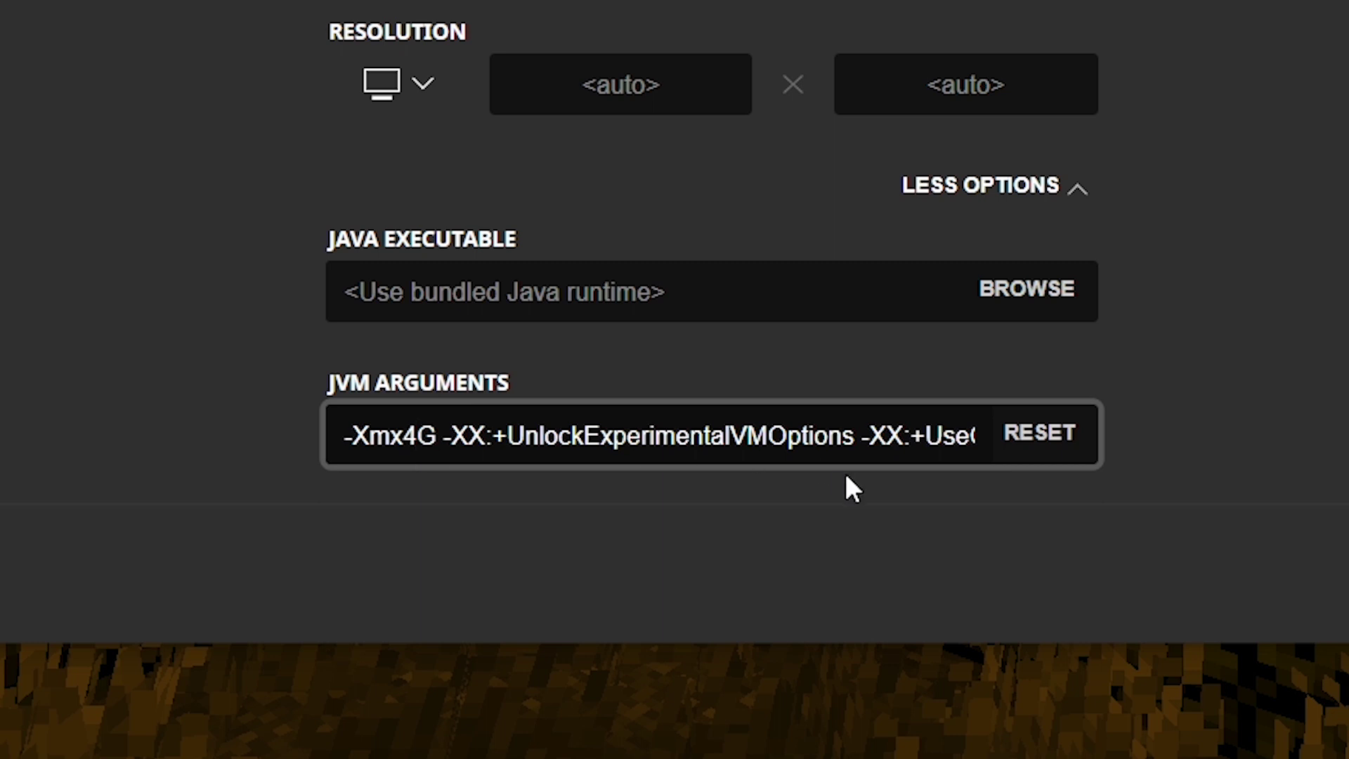
left_click(945, 527)
scroll(945, 441, "up", 2)
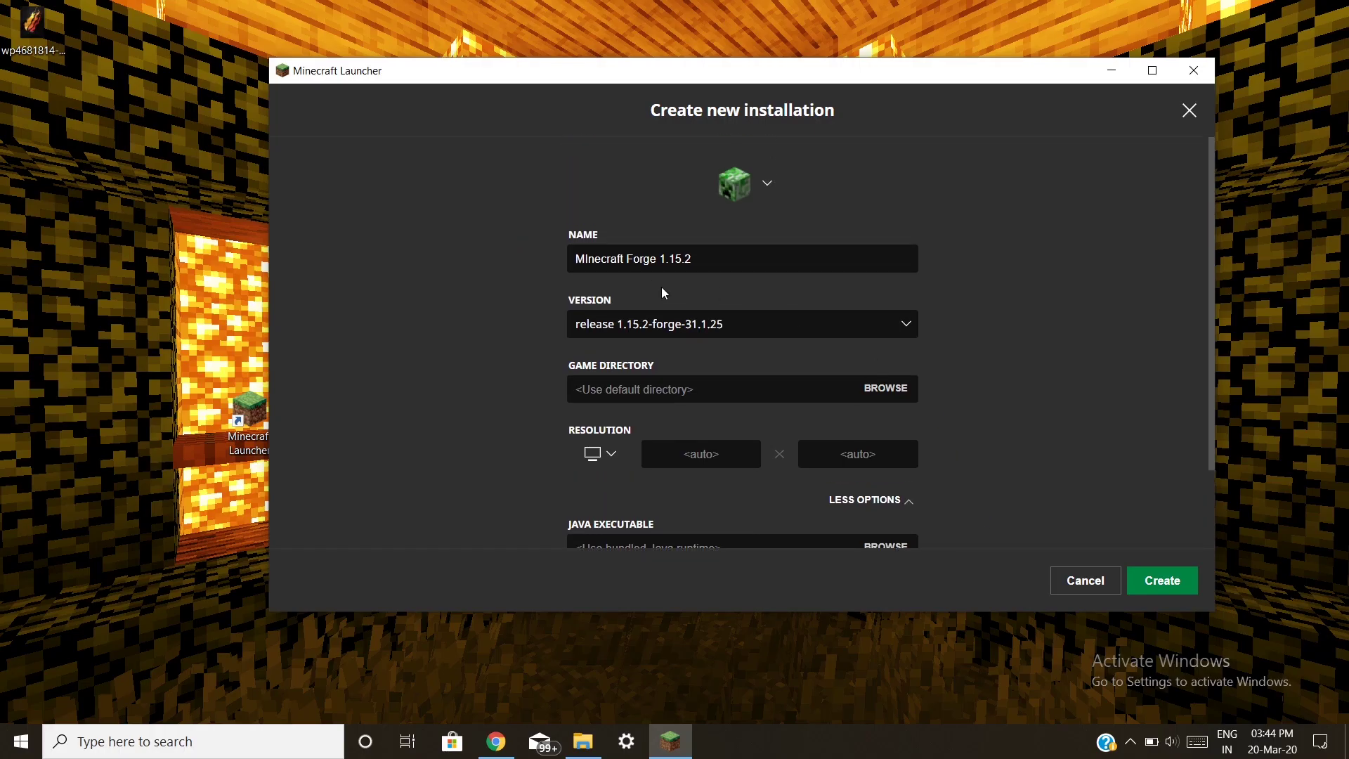
Step: Save the MInecraft Forge 1.15.2 installation and confirm it appears in the Play page selector
left_click(1166, 581)
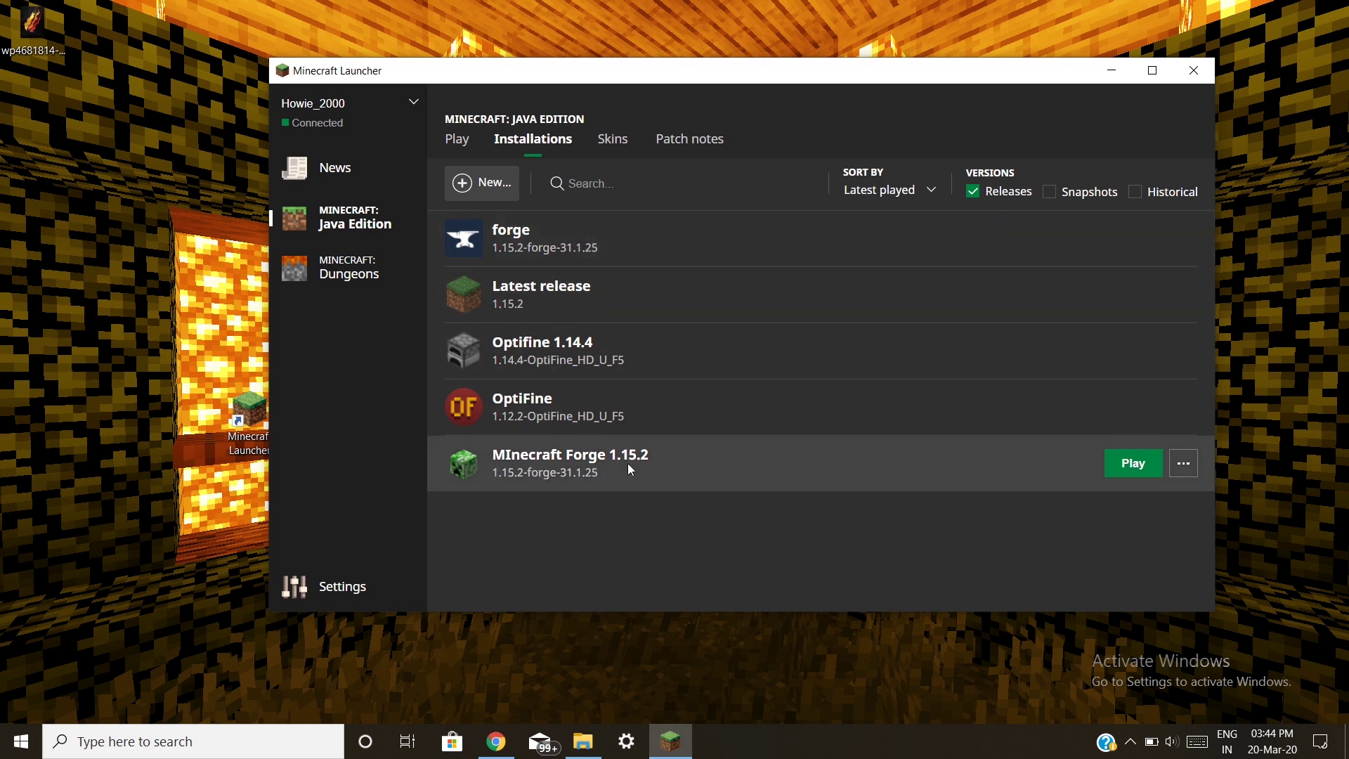
left_click(460, 141)
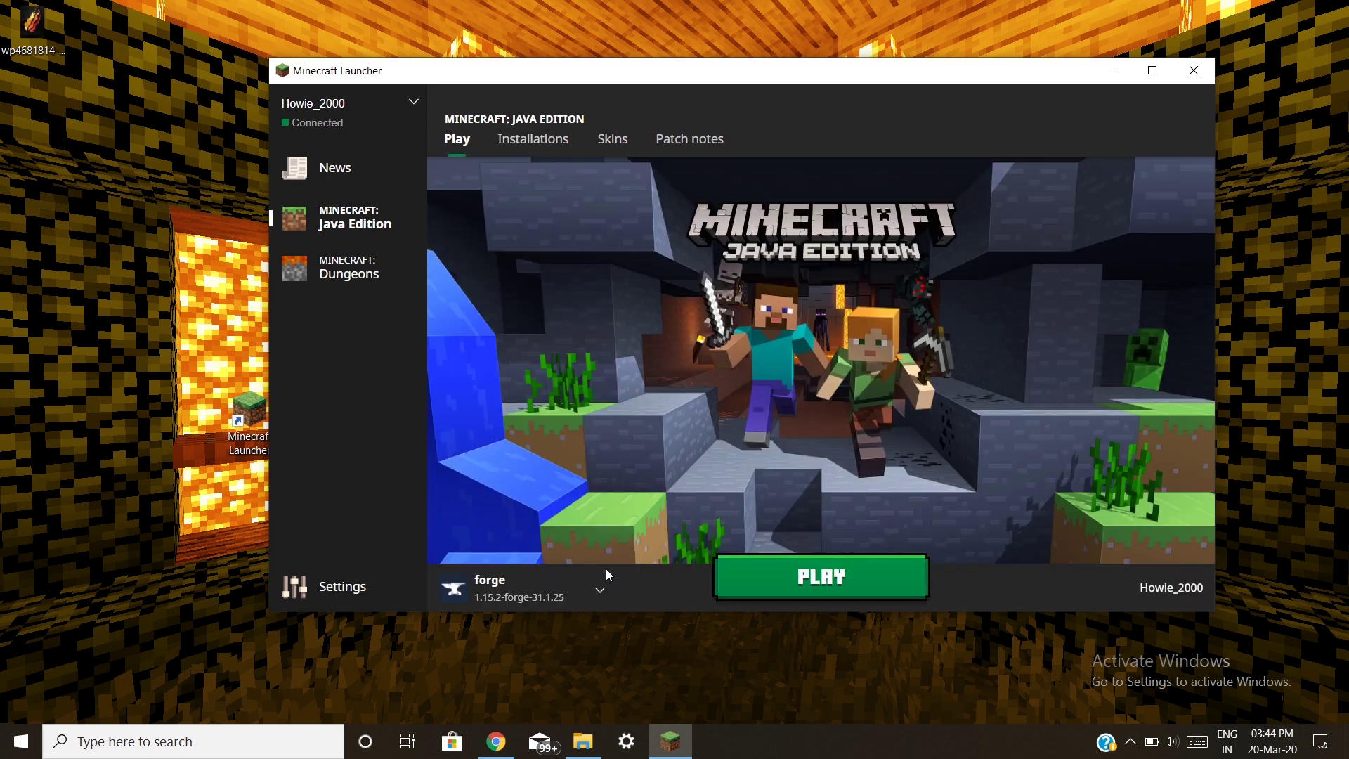
left_click(556, 569)
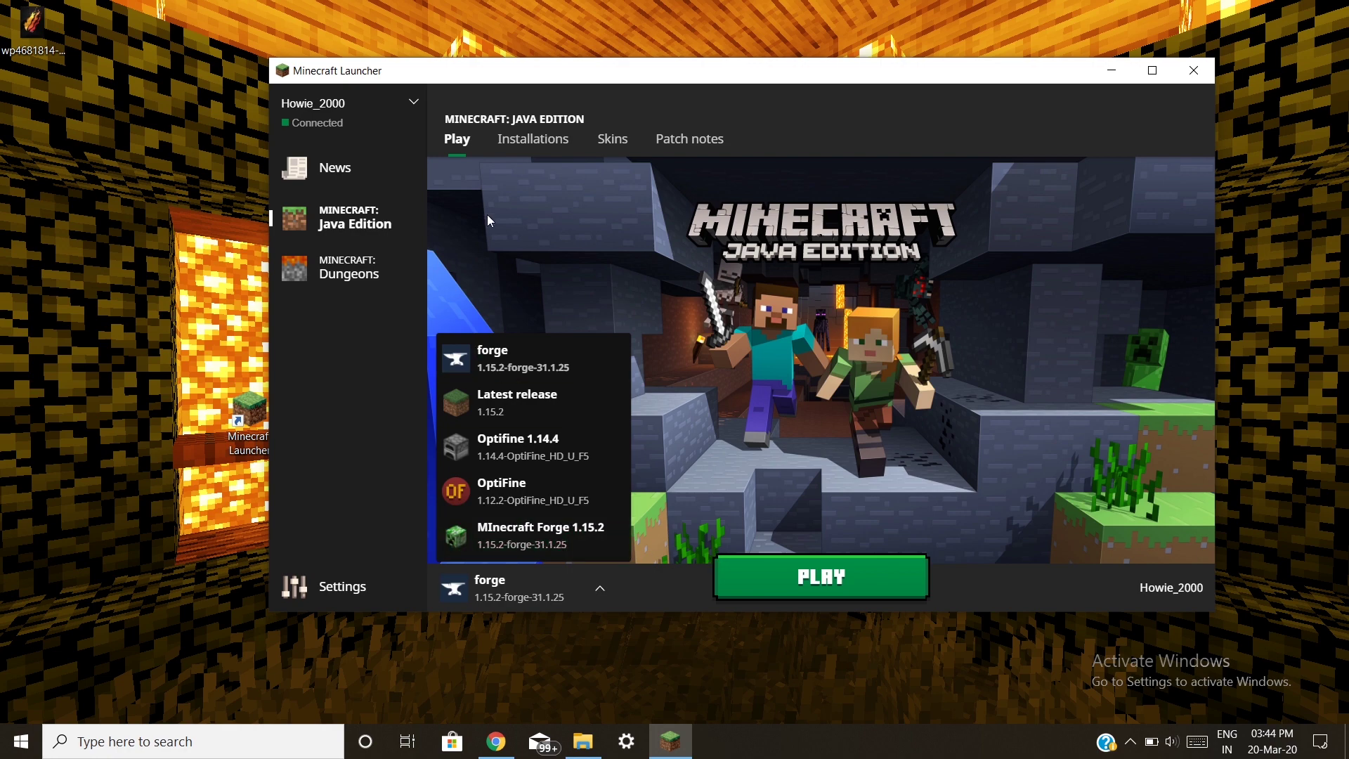
left_click(541, 140)
left_click(538, 236)
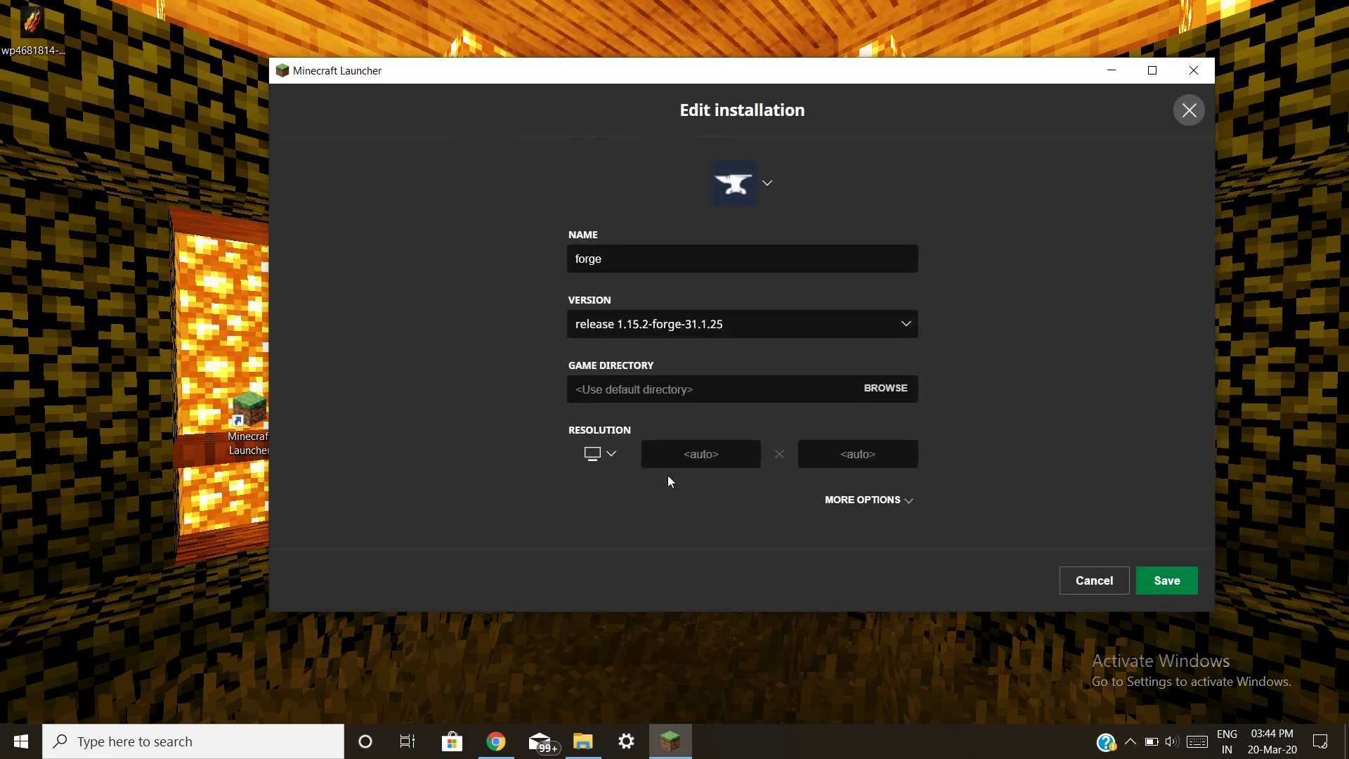
left_click(834, 498)
scroll(640, 519, "down", 3)
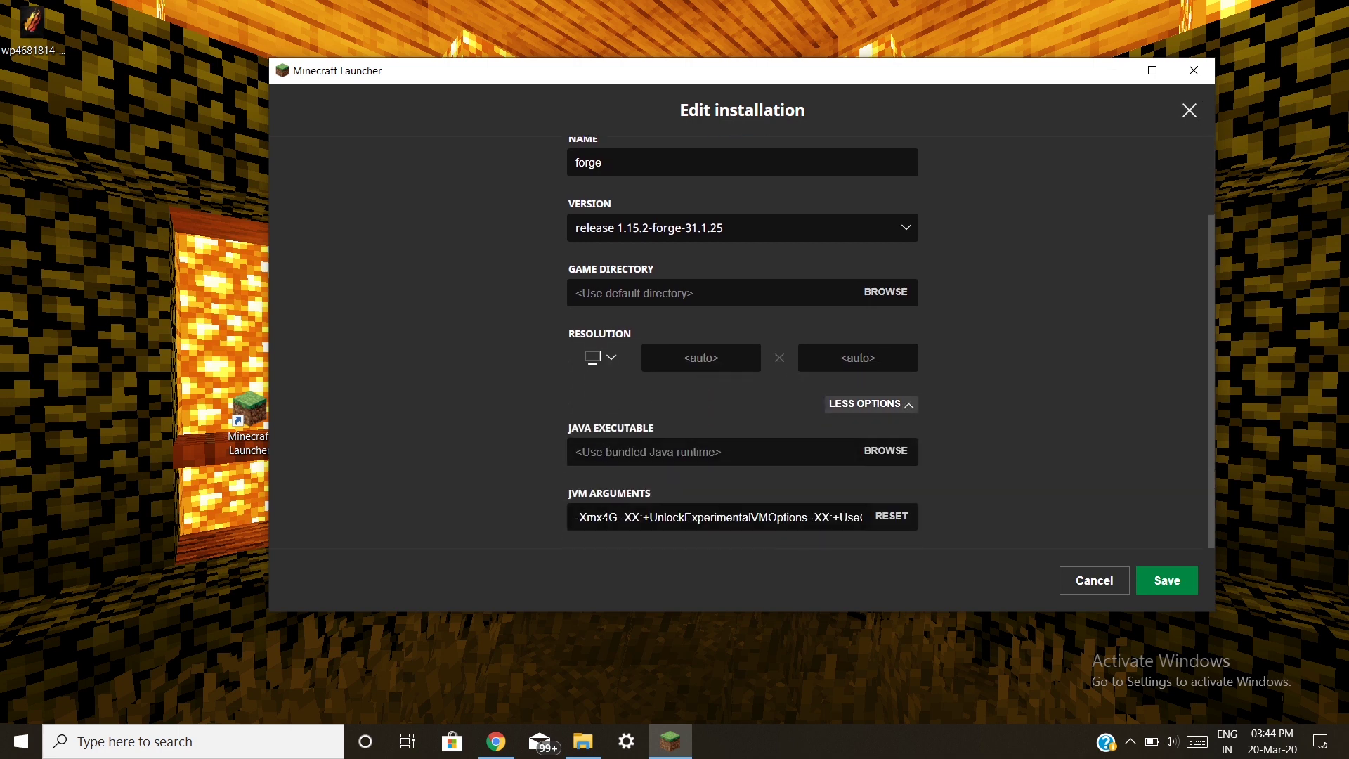
left_click(1100, 584)
left_click(452, 142)
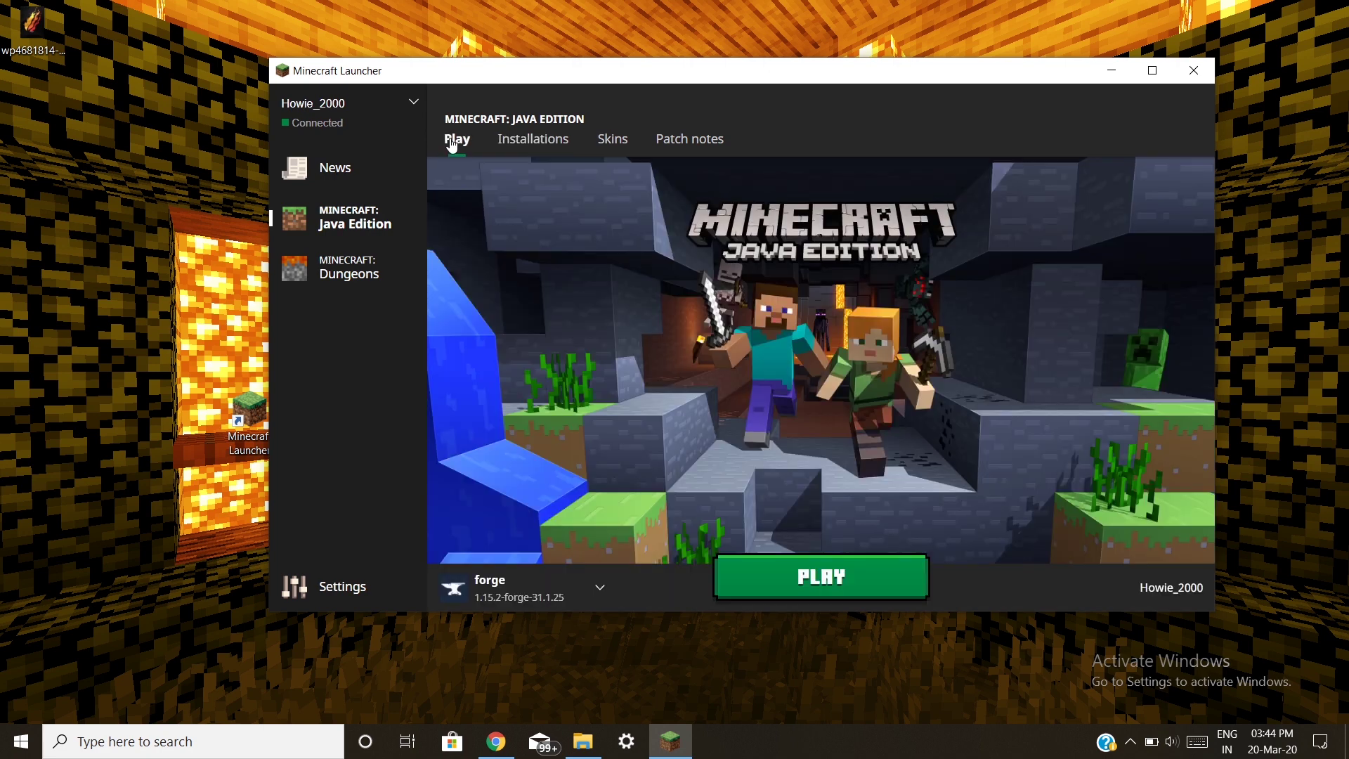